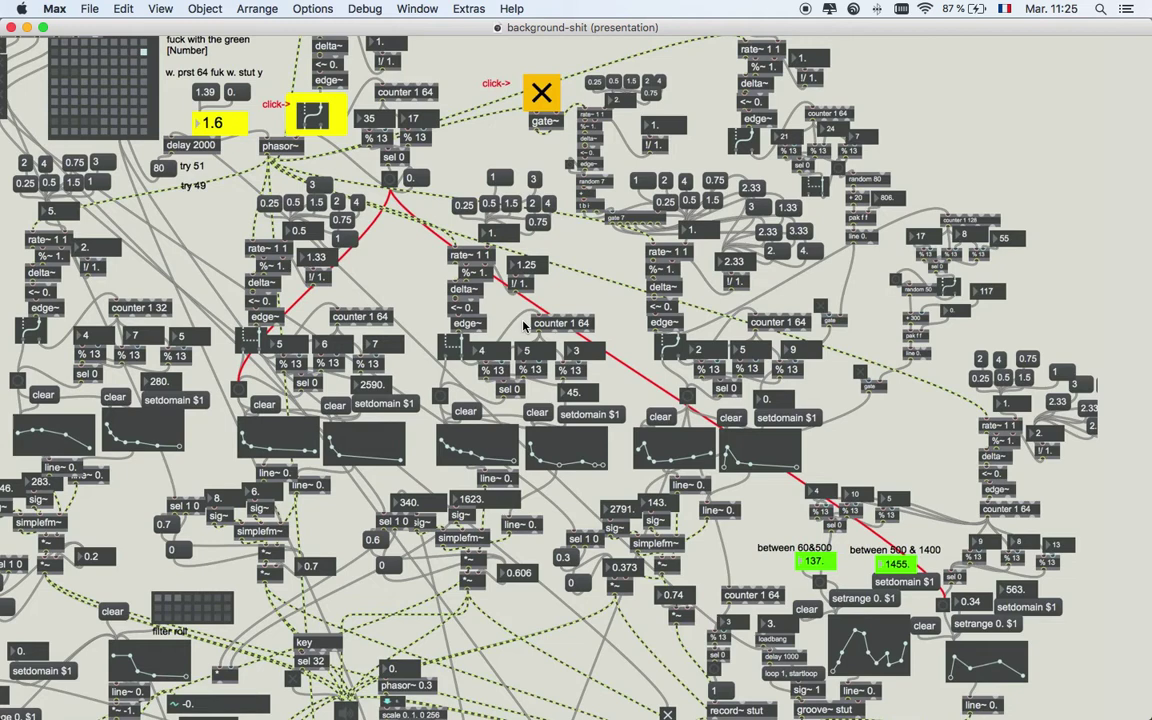
- Close the background presentation patch and view the shortcut notes in patch 01's presentation view
key(super+w)
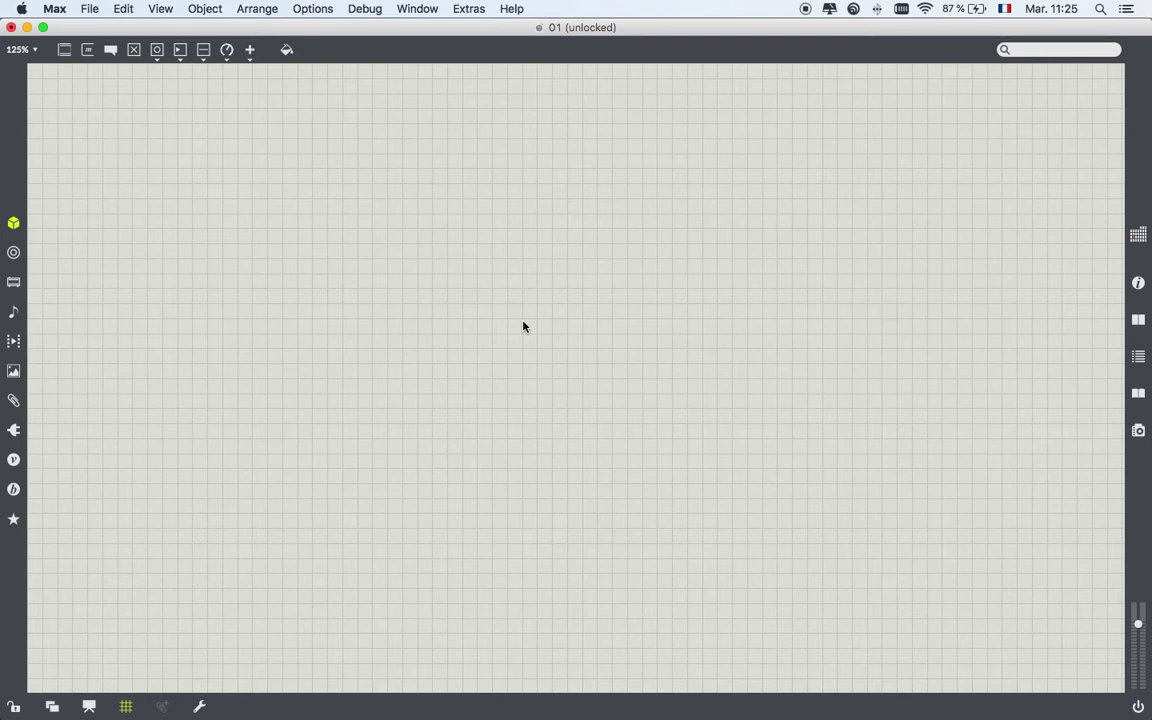
click(89, 8)
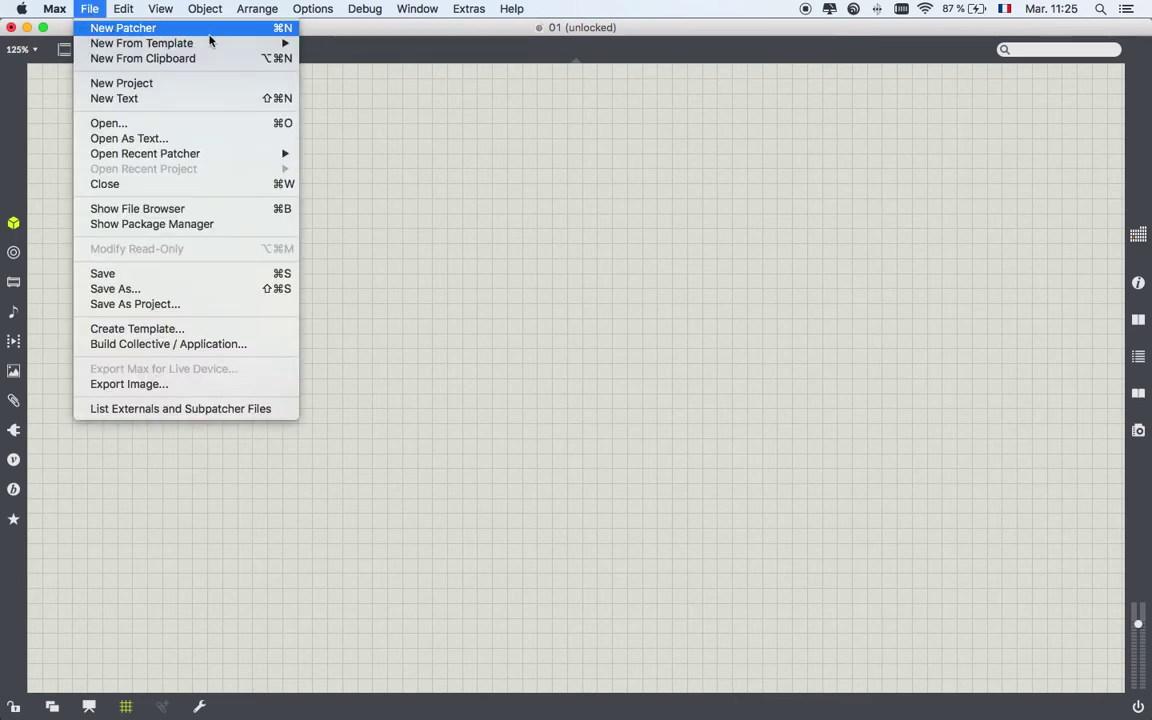
click(89, 8)
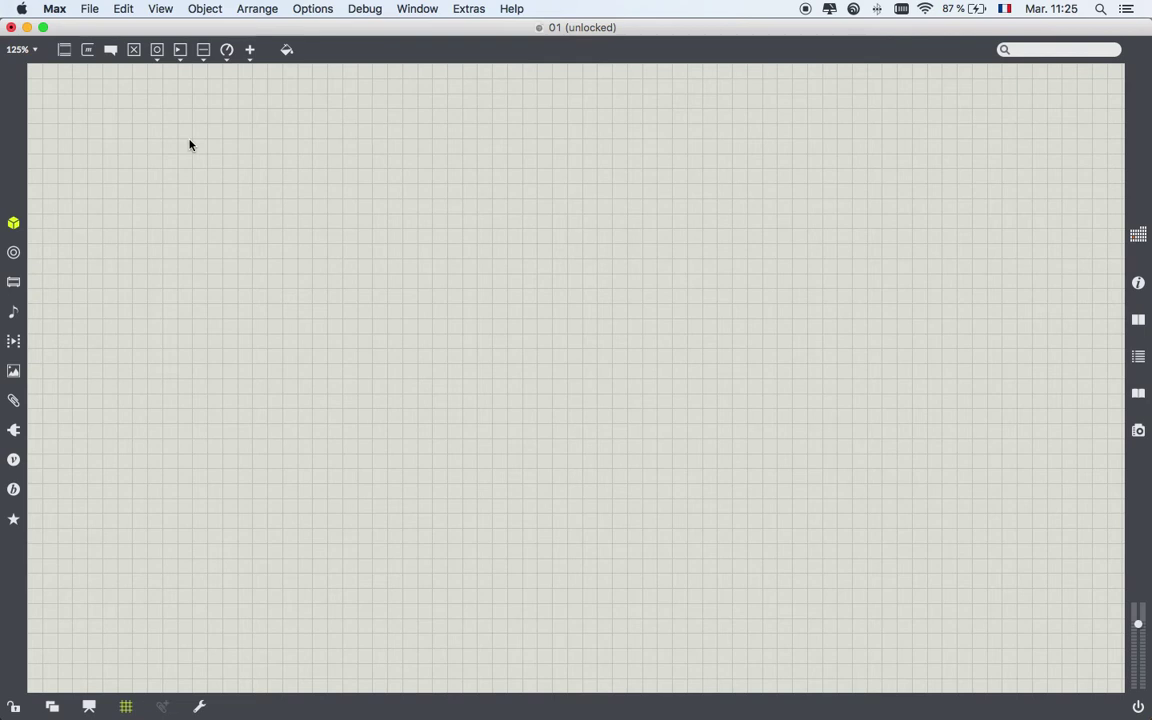
key(alt+super+e)
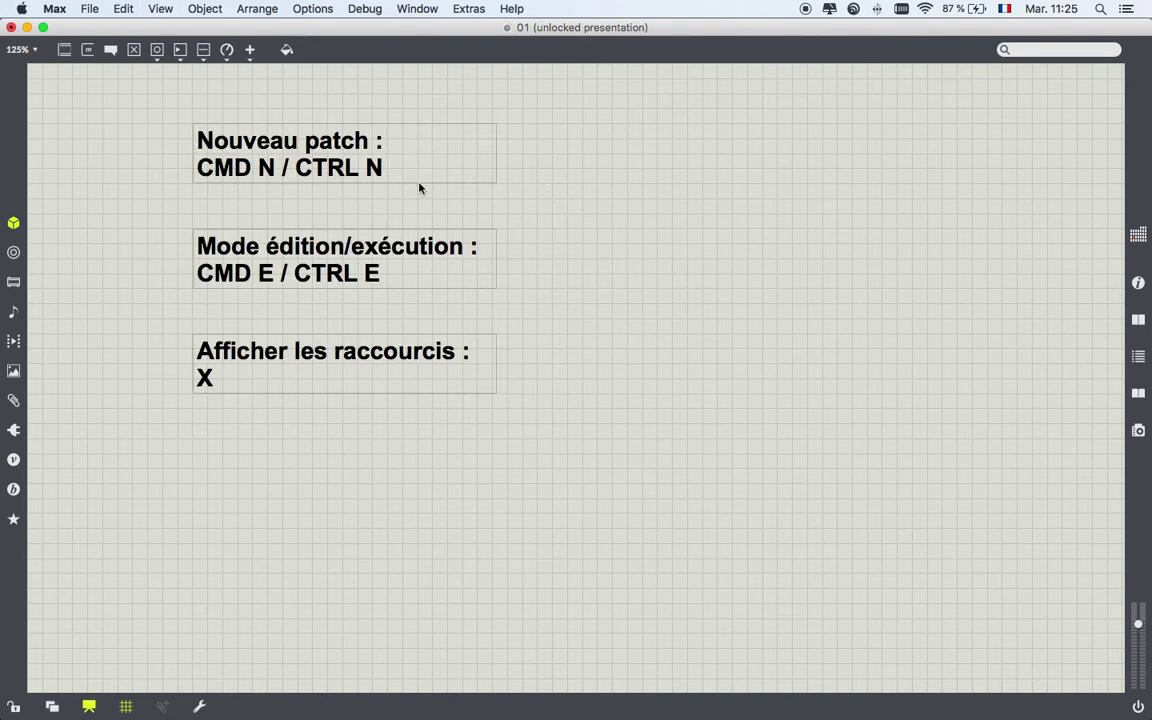
key(alt+super+e)
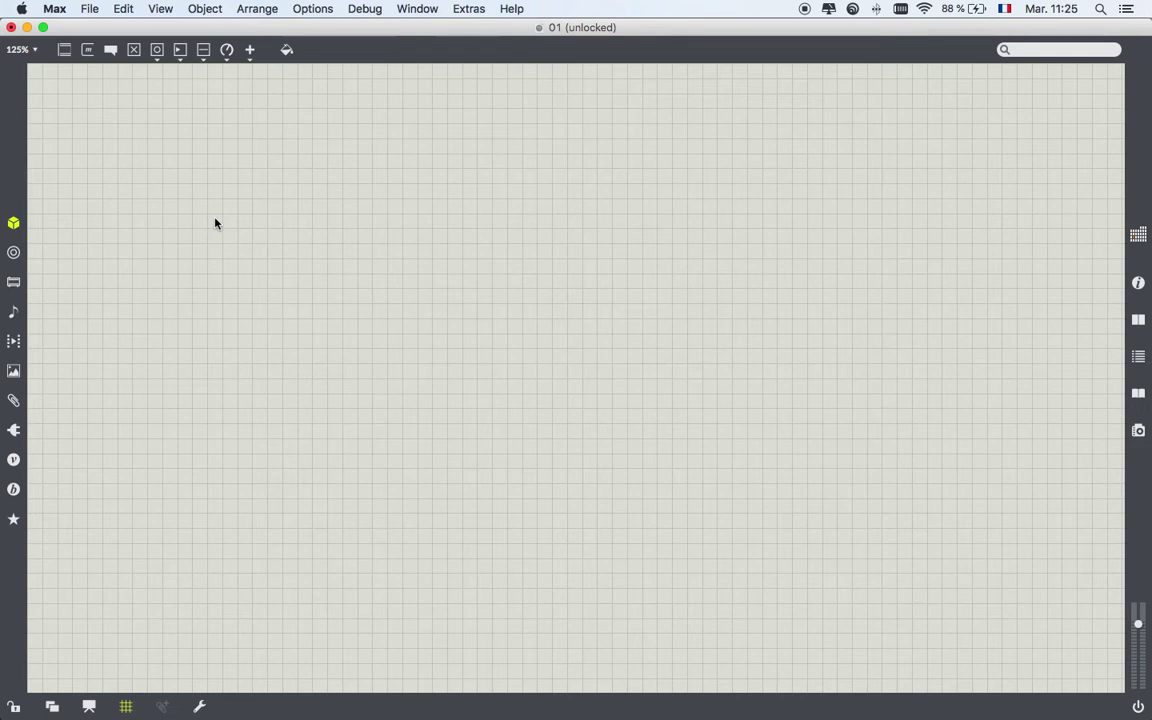
- Add a button object to the empty patch
key(super+equal)
scroll(215, 223, down, 1)
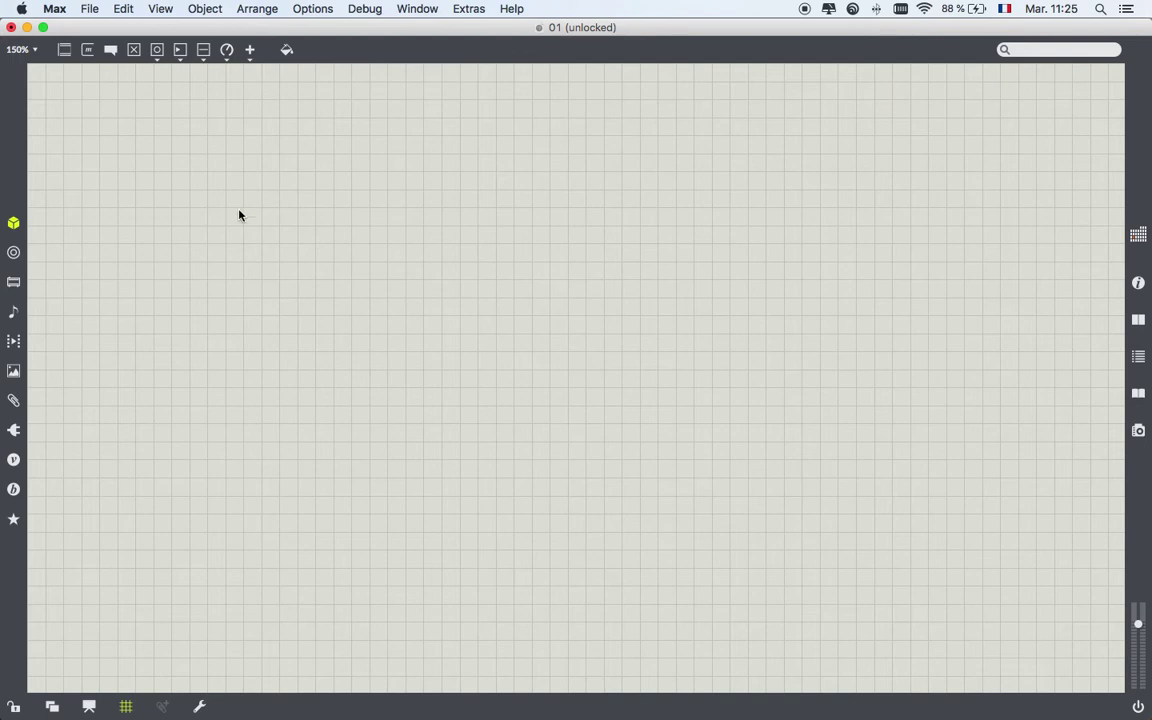
click(158, 58)
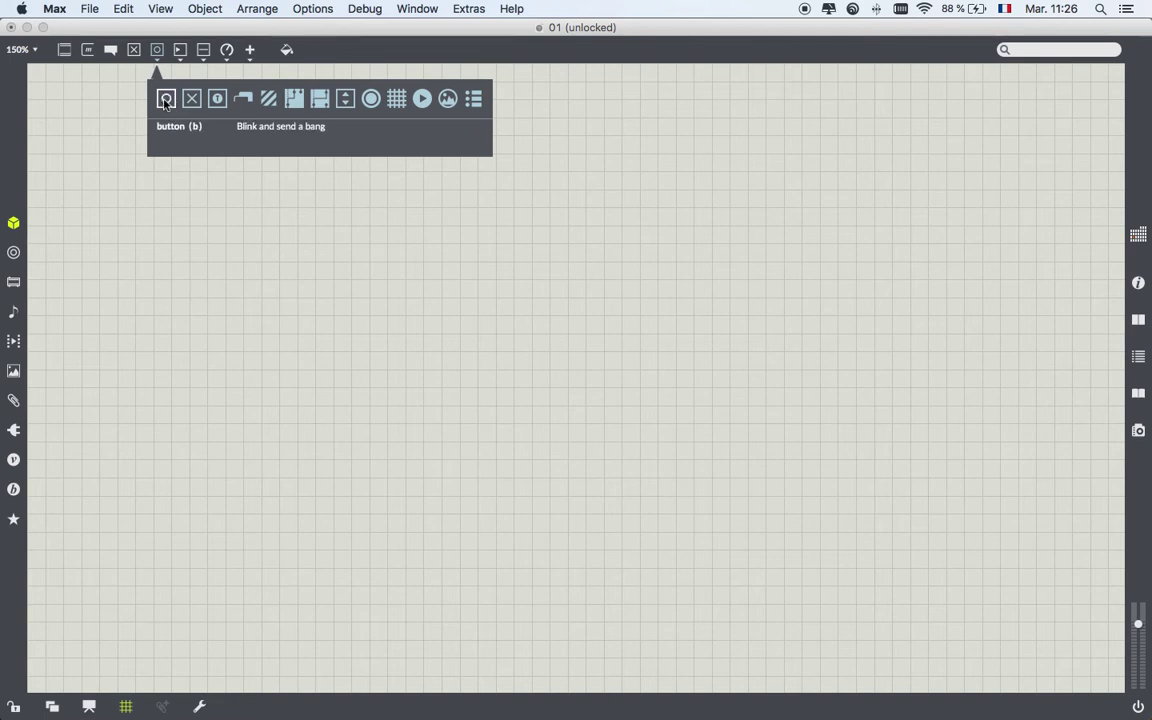
drag(166, 102, 270, 197)
click(370, 360)
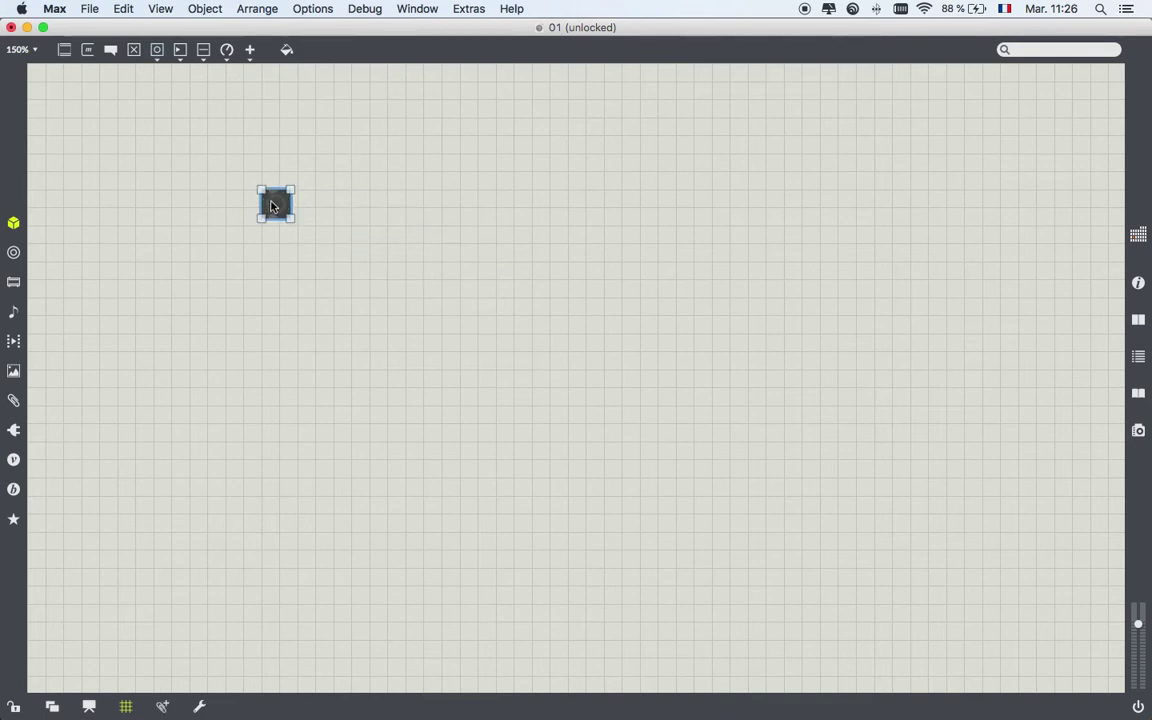
- Enlarge the button to about five grid squares per side and move it about three squares left
click(314, 255)
click(285, 212)
mouse_move(291, 218)
mouse_down()
mouse_move(351, 279)
mouse_move(312, 246)
mouse_move(311, 229)
mouse_up()
click(345, 321)
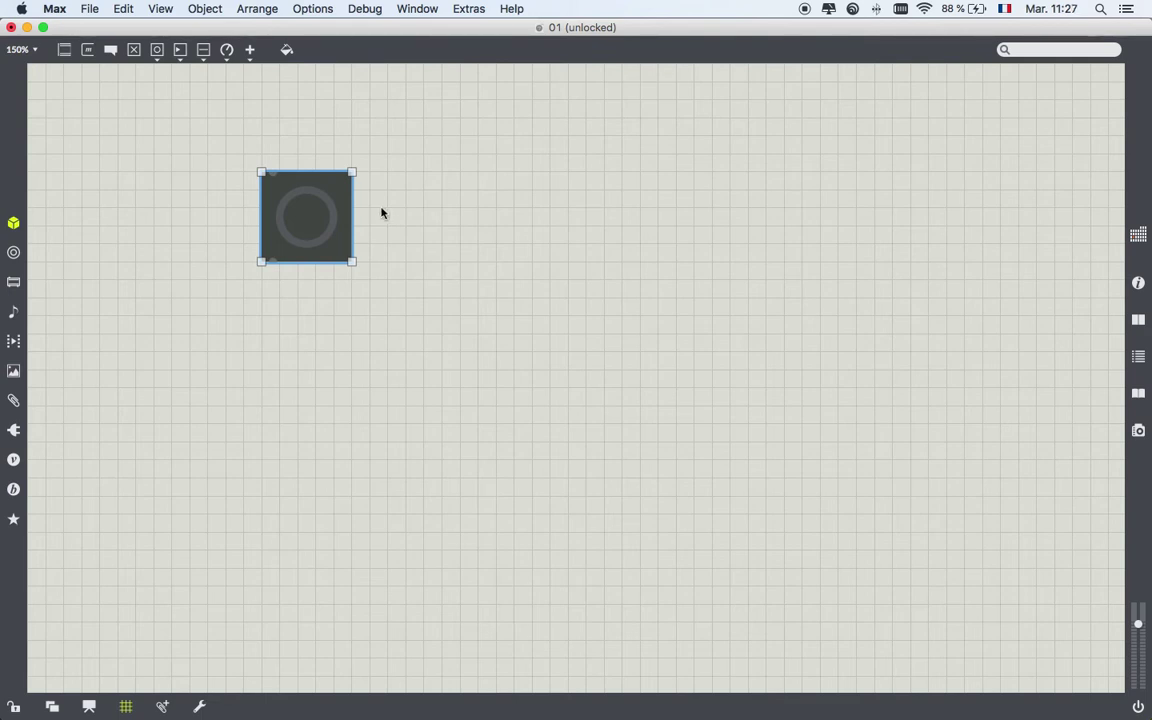
drag(303, 226, 249, 226)
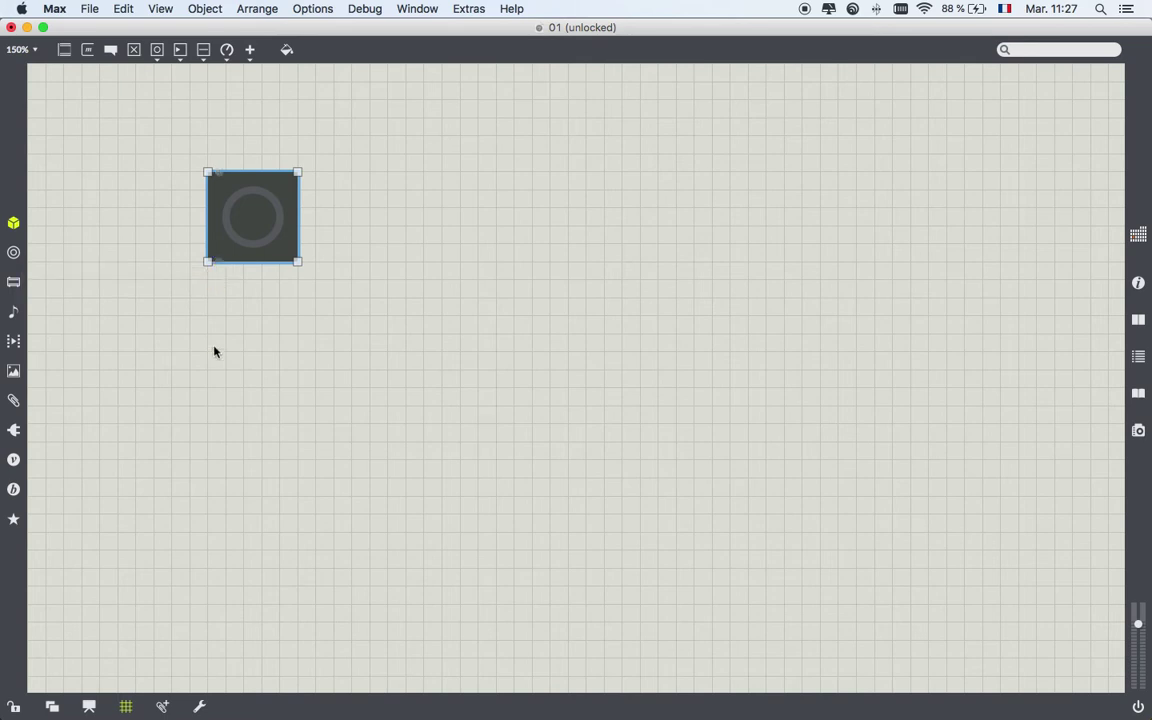
- Review the shortcut notes in presentation view and test the button with the patch locked
key(super+alt+e)
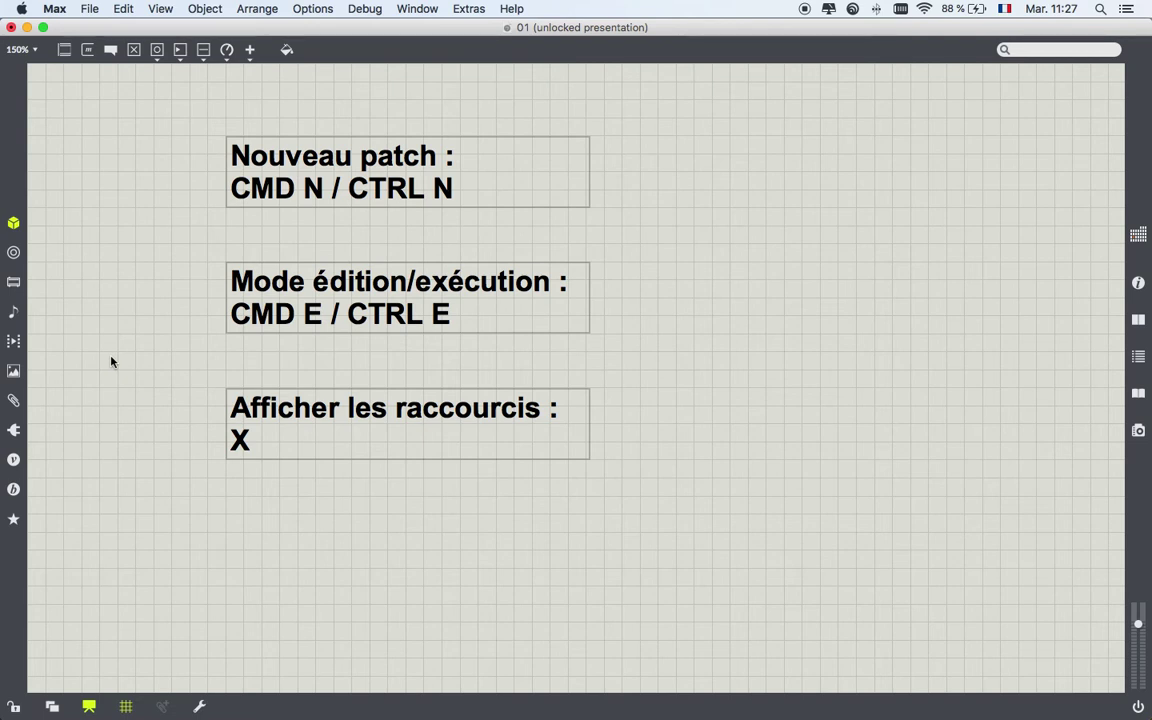
key(super+alt+e)
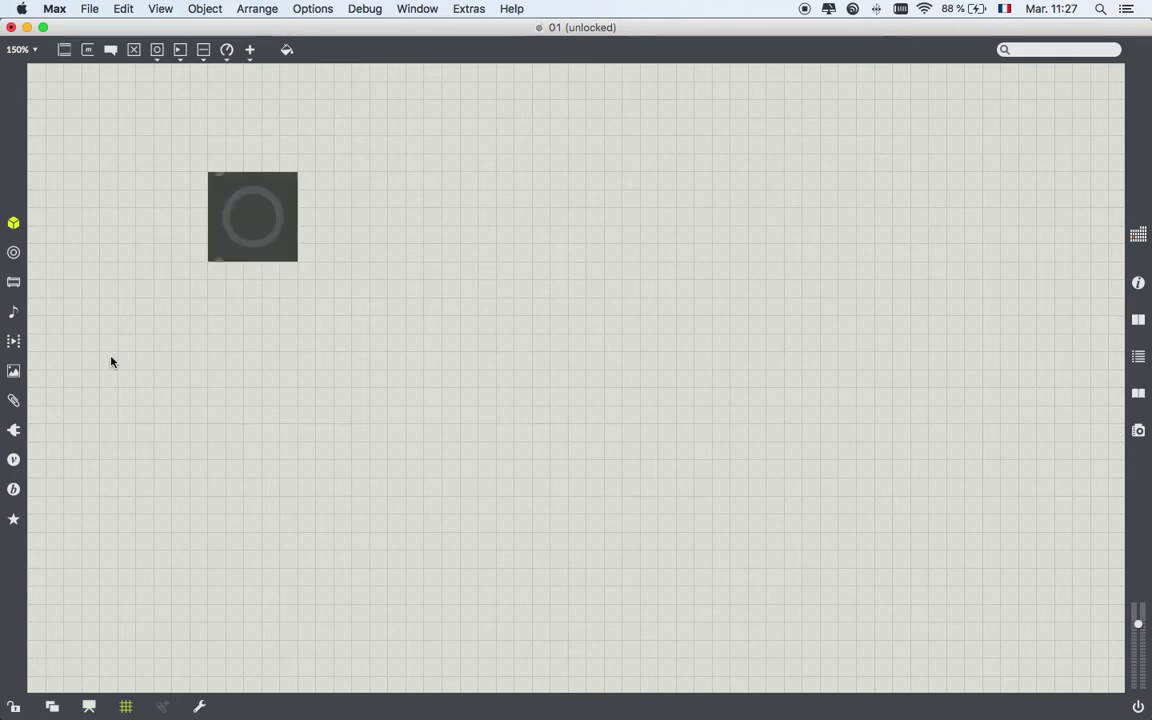
key(super+e)
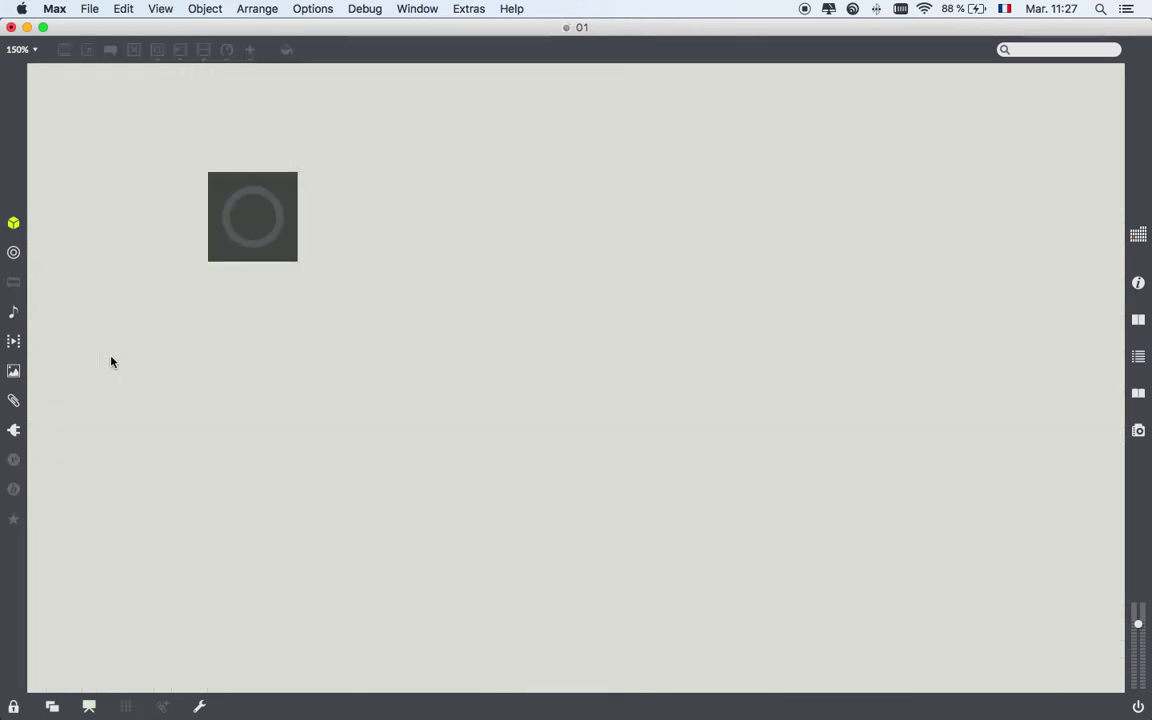
click(250, 229)
key(super+e)
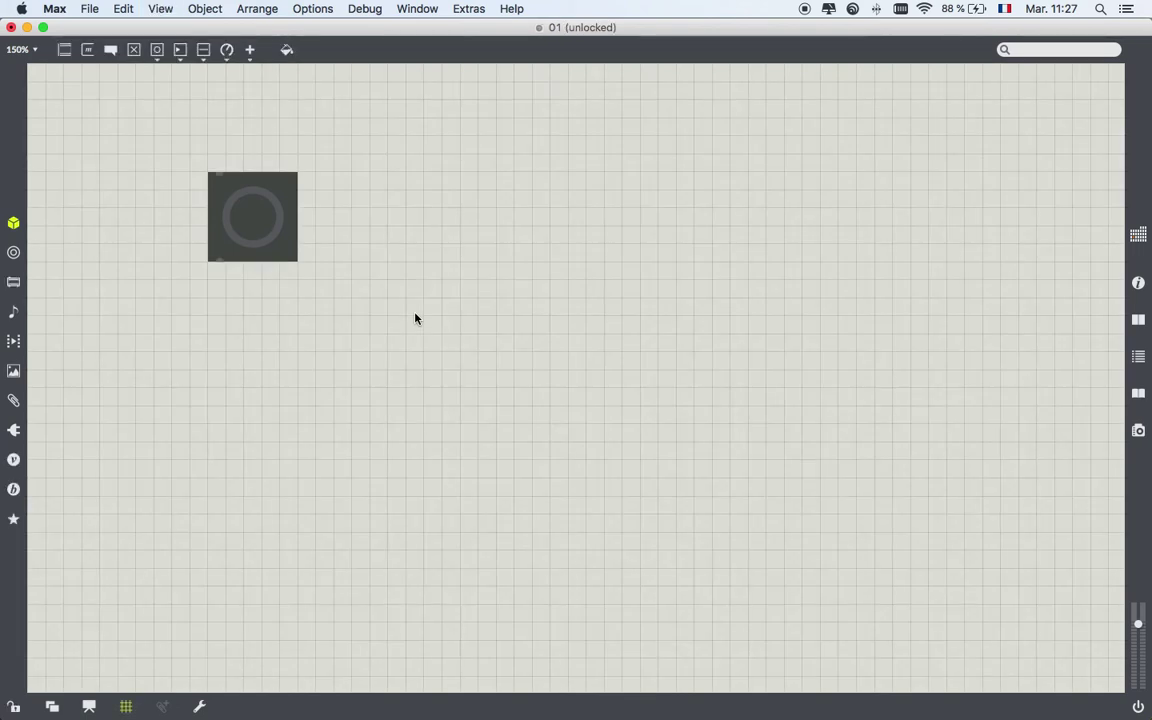
- Duplicate the button, align the copy directly below the original, and connect the original's outlet to the copy's inlet
click(236, 232)
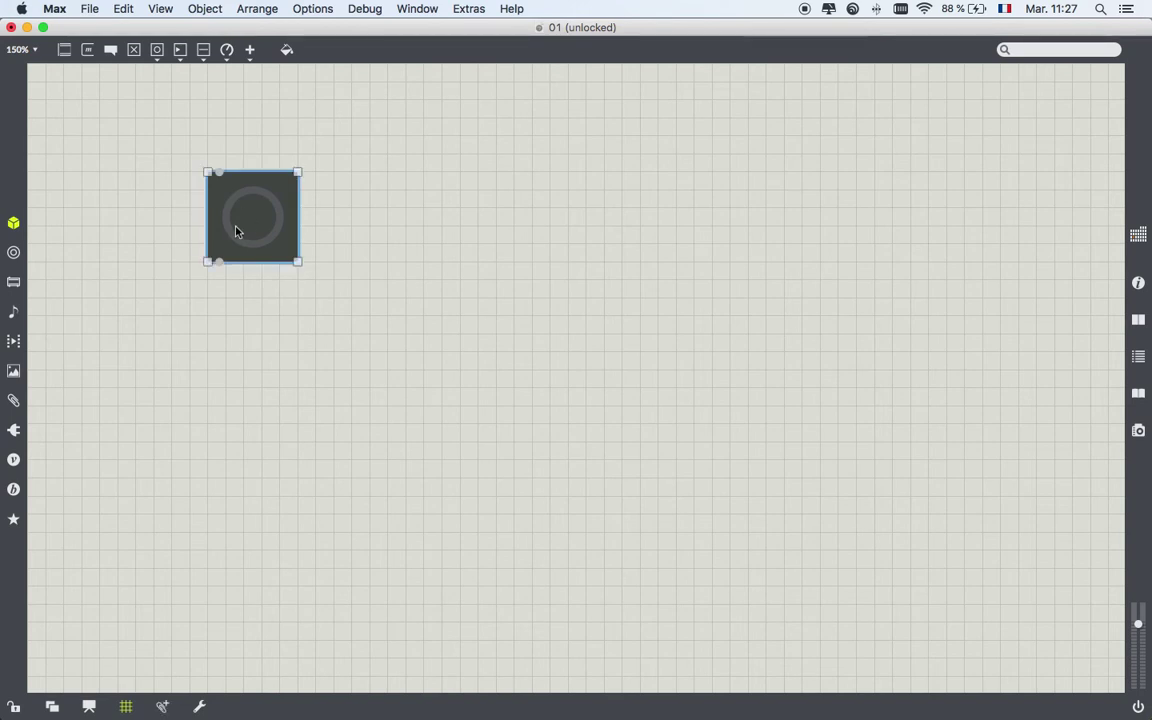
key(super+d)
key(shift+Down)
key(shift+Down)
key(shift+Down)
key(shift+Down)
key(shift+Down)
key(shift+Down)
key(shift+Down)
key(shift+Down)
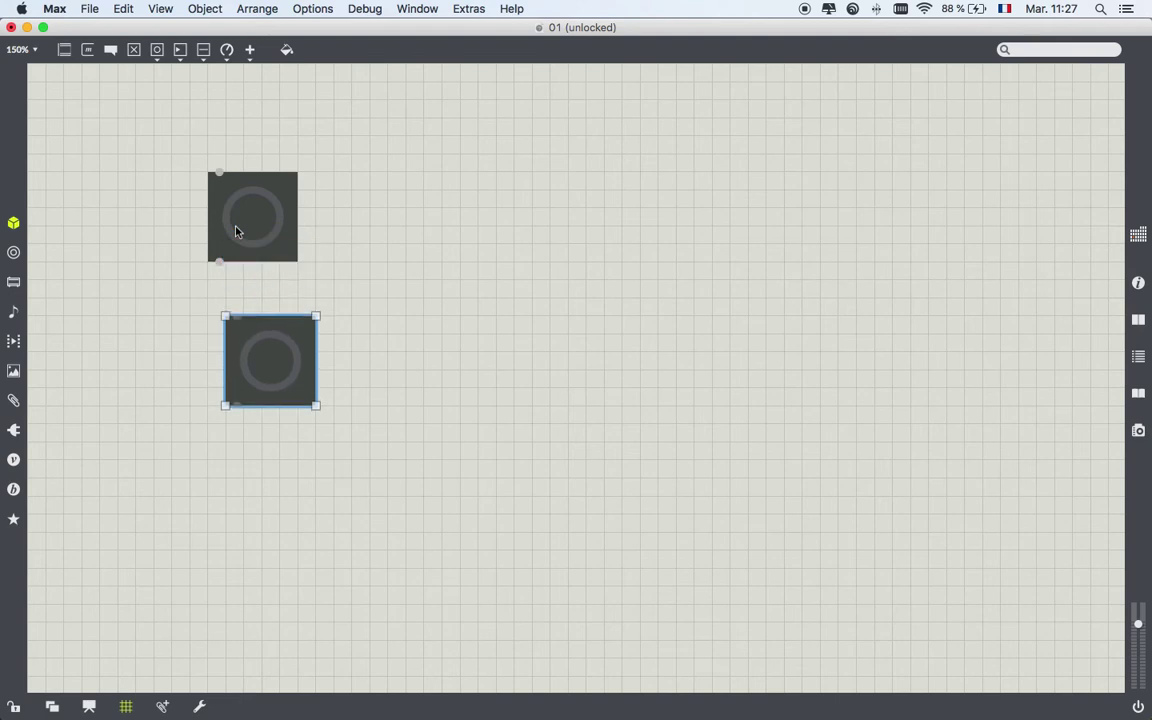
key(shift+Left)
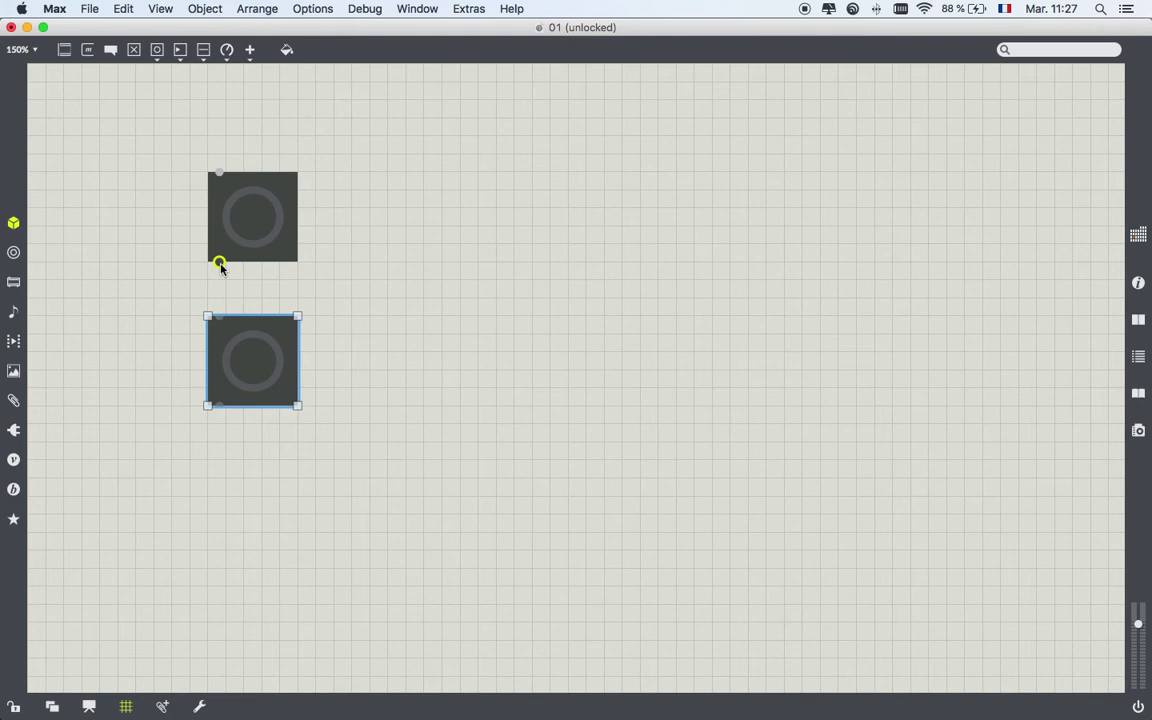
drag(219, 262, 218, 317)
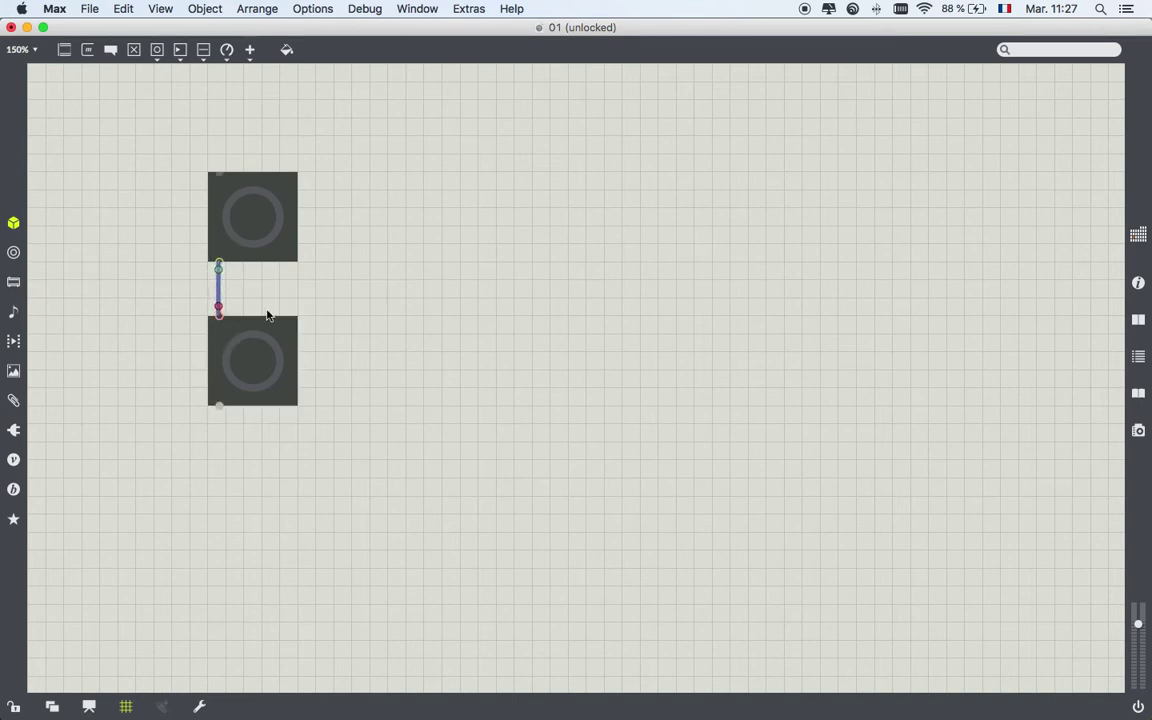
click(198, 301)
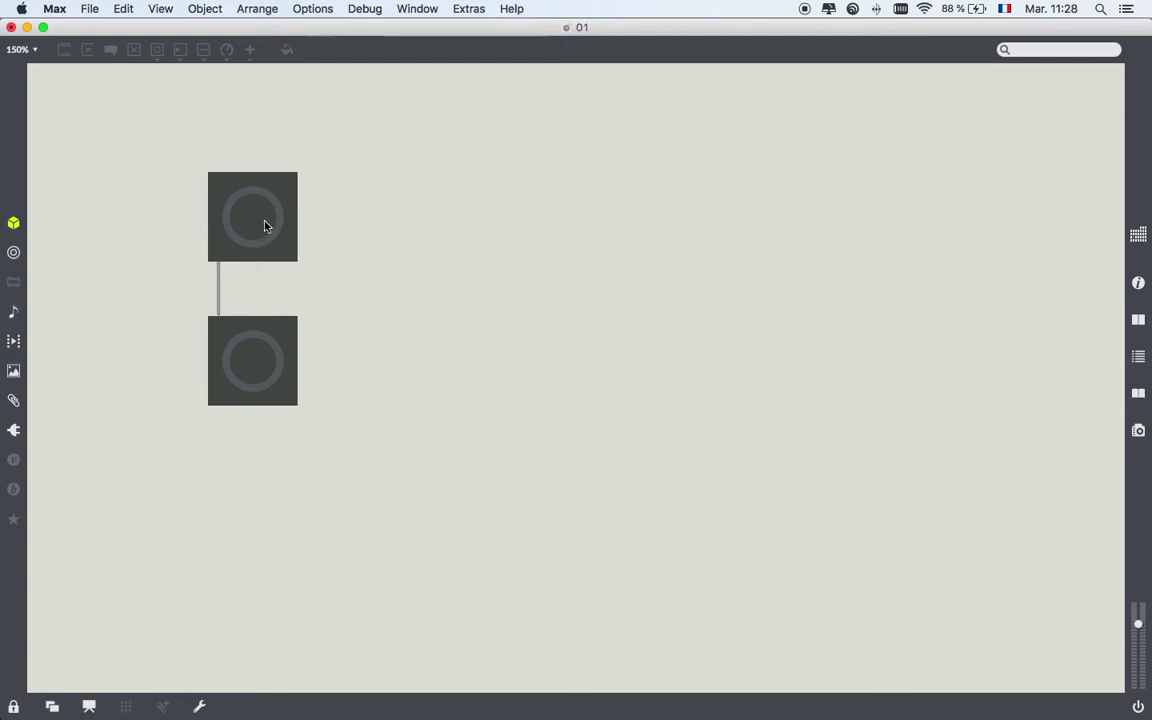
- Test the connection by triggering the lower button, and the upper one repeatedly, with the patch locked
click(257, 372)
click(252, 228)
click(253, 228)
click(259, 226)
click(259, 226)
key(super+e)
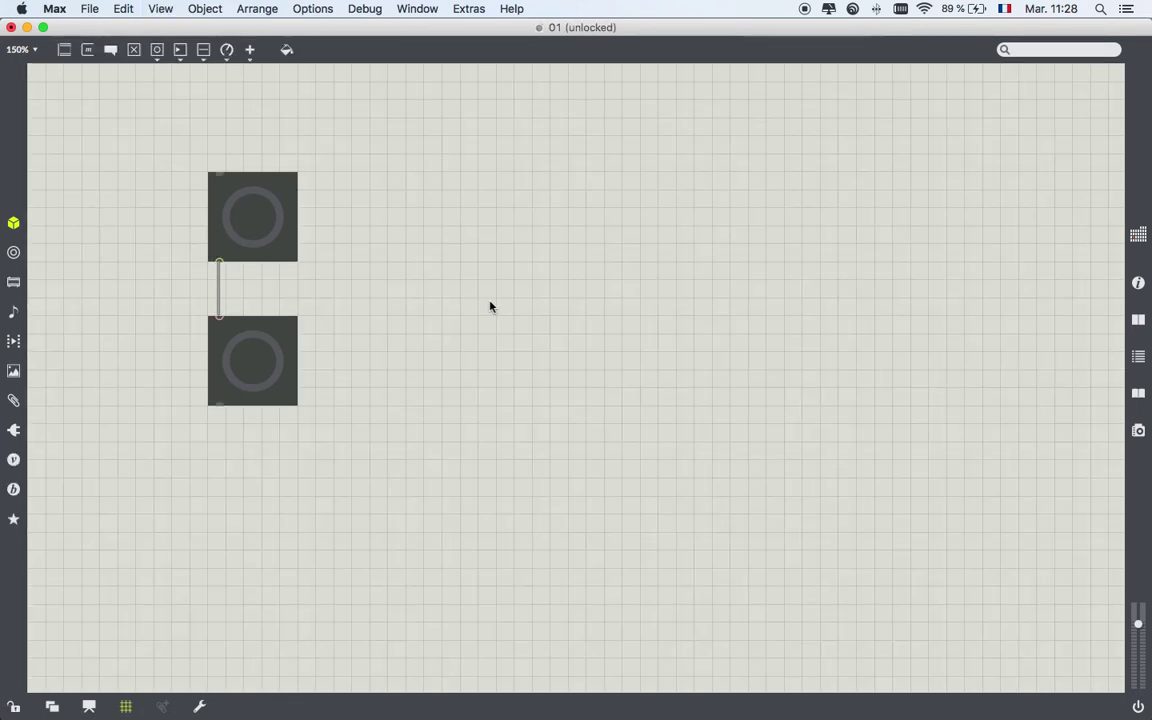
- Duplicate the lower button twice to form an evenly spaced row of three, and connect the top button to both copies
click(247, 375)
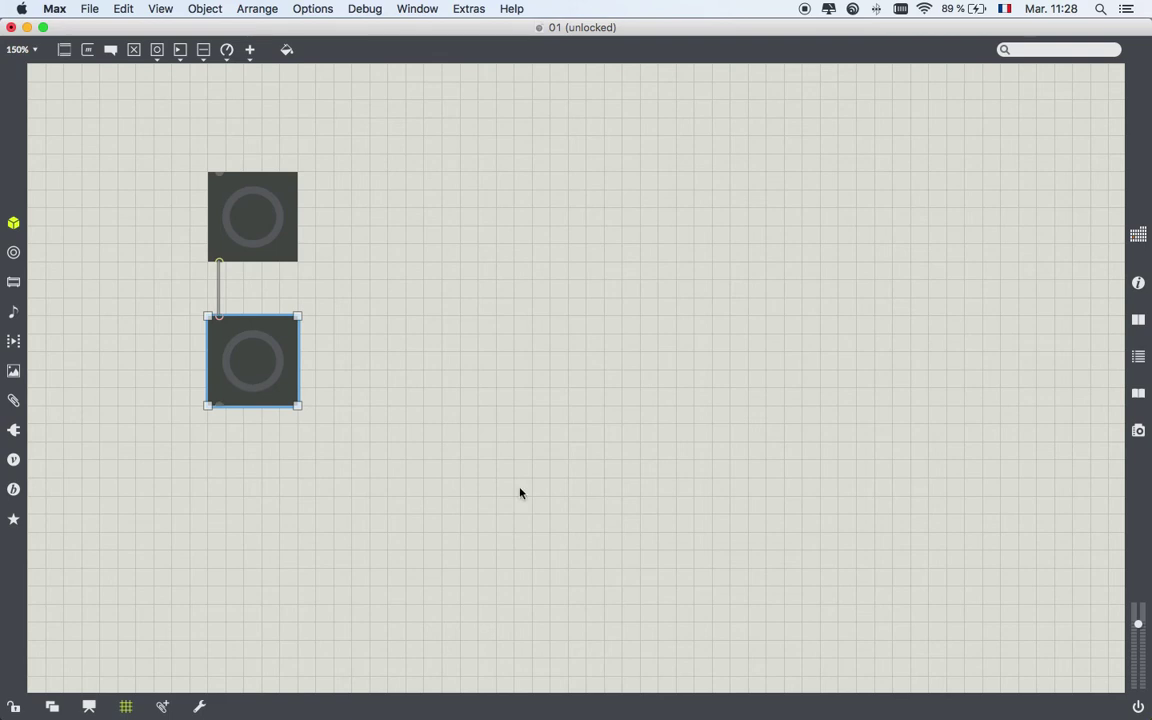
key(super+d)
key(shift+Right)
key(shift+Right)
key(shift+Right)
key(shift+Right)
key(shift+Right)
key(shift+Right)
key(shift+Right)
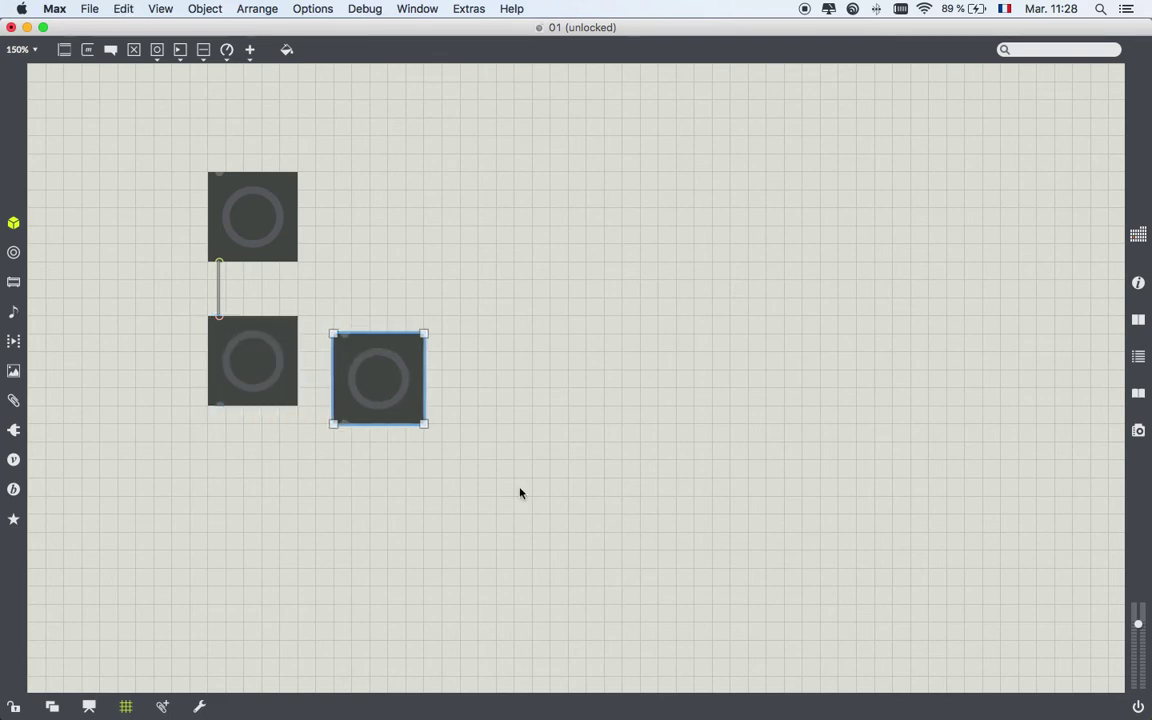
key(shift+Up)
key(super+d)
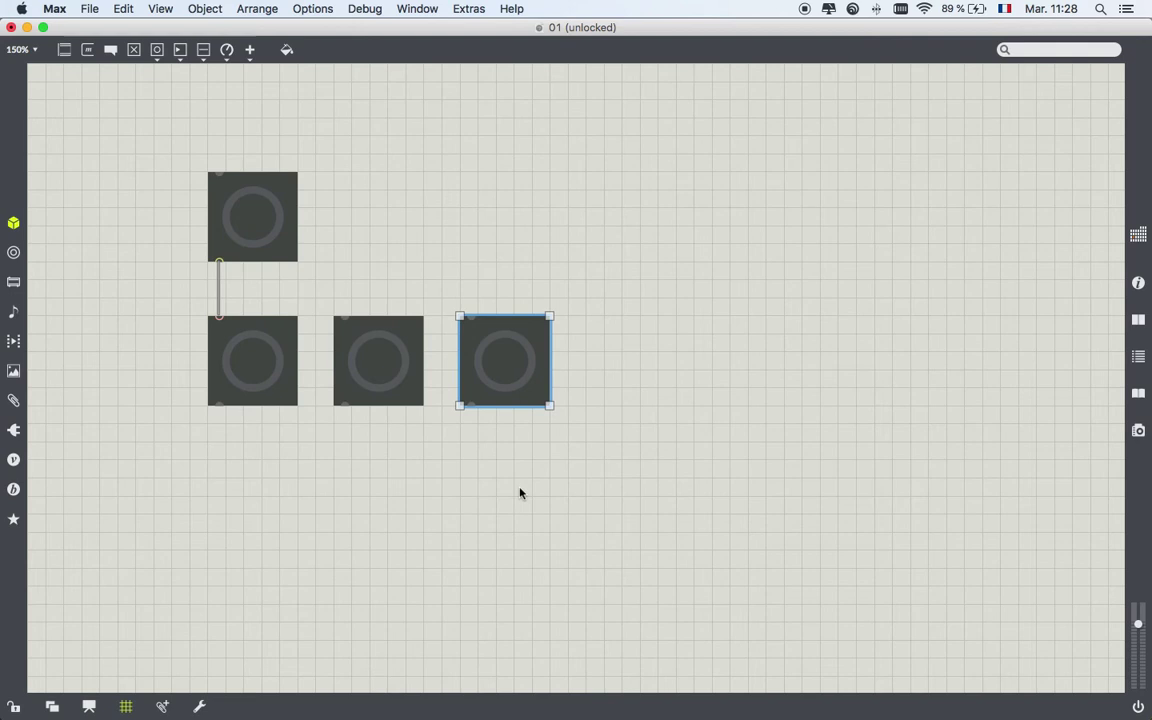
drag(219, 263, 345, 320)
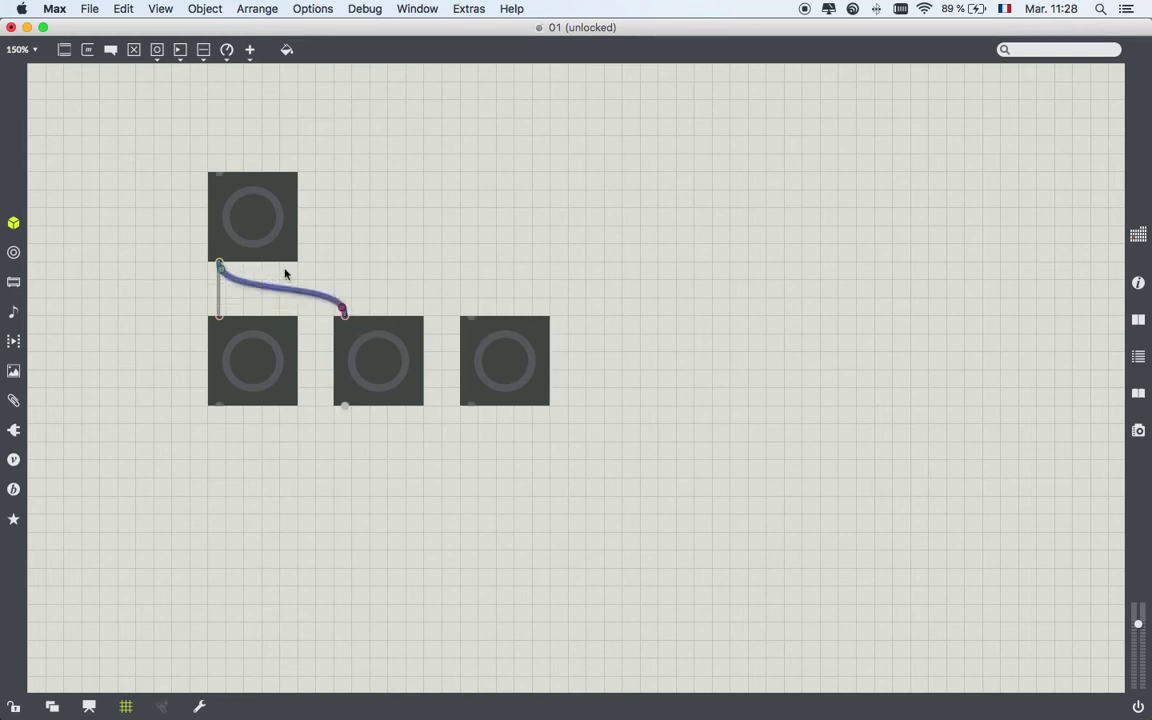
drag(220, 262, 472, 322)
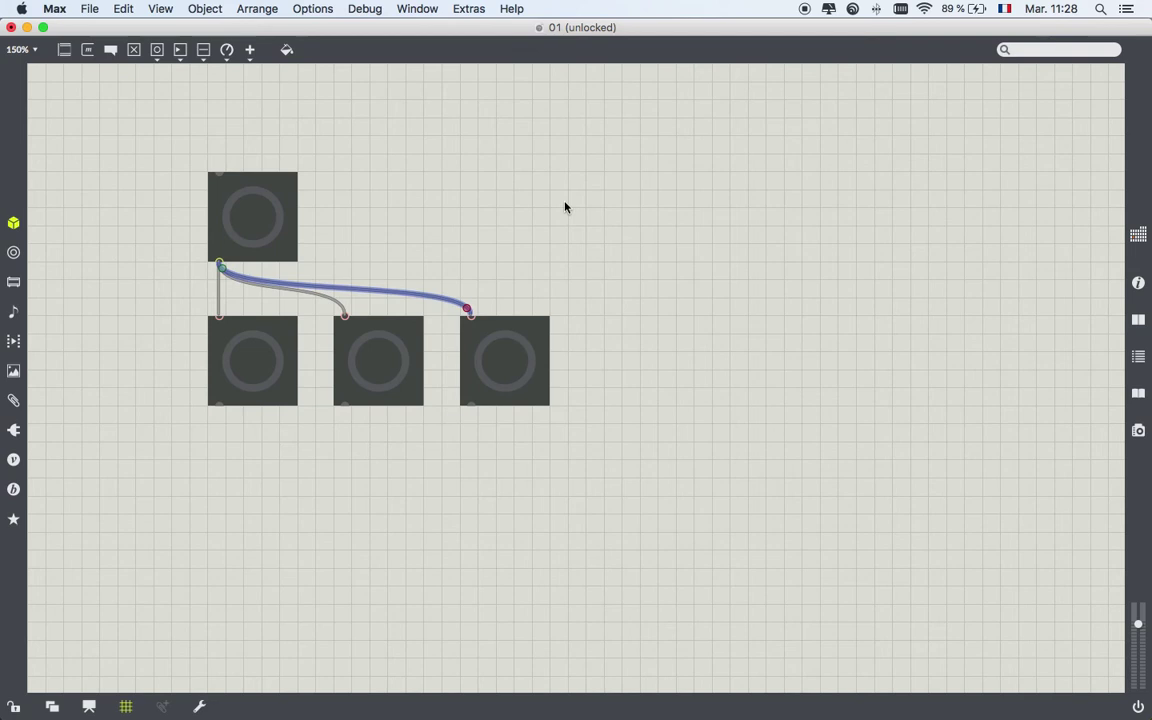
- Duplicate the row's first button, align the copy directly beneath it, and connect the two
click(250, 392)
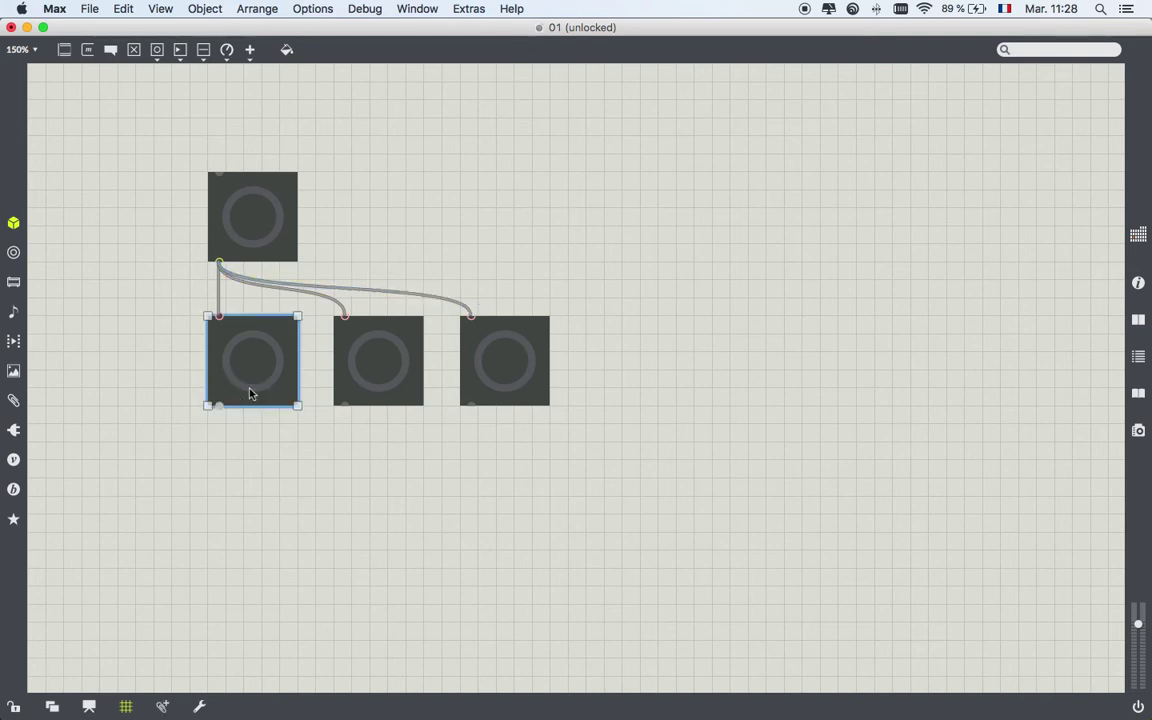
key(super+d)
key(shift+Down)
key(shift+Down)
key(shift+Down)
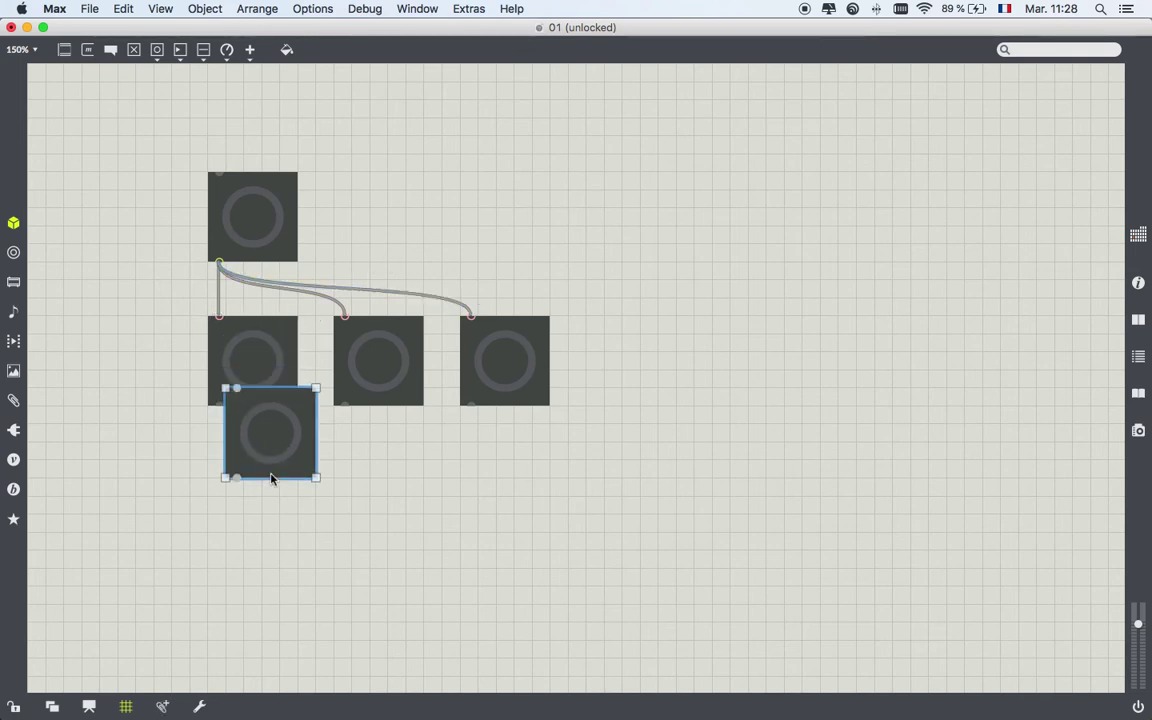
key(shift+Down)
key(shift+Down)
key(shift+Down)
key(shift+Down)
key(Left)
key(Down)
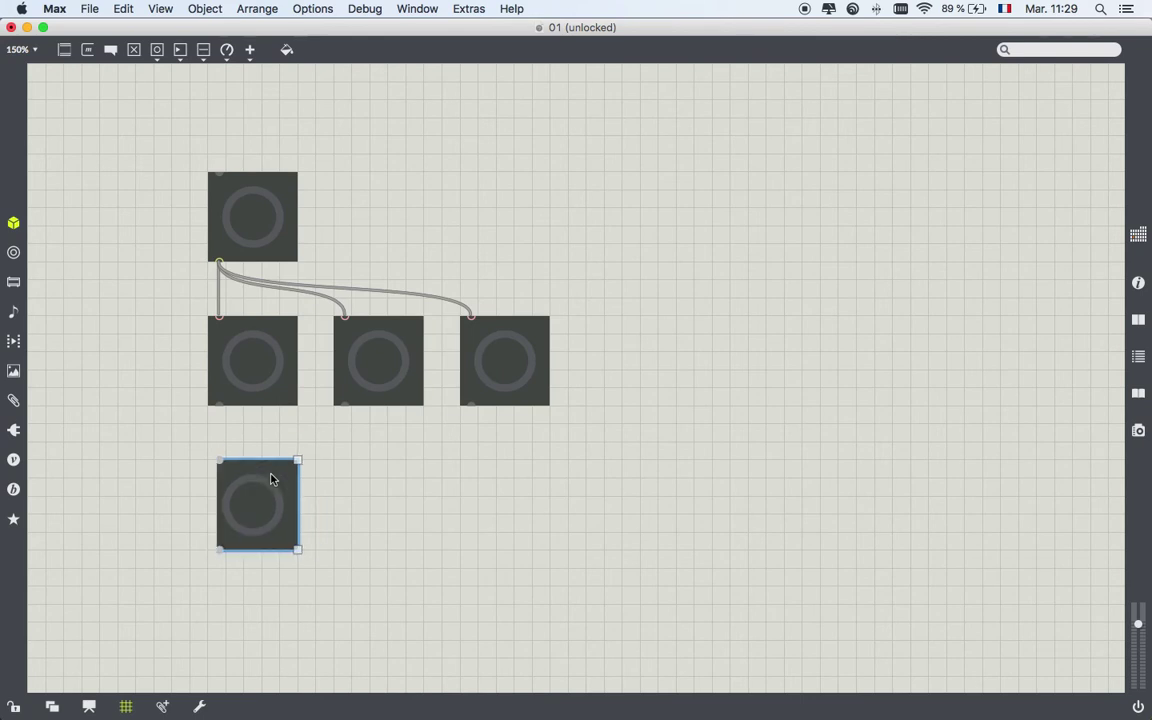
drag(219, 405, 222, 468)
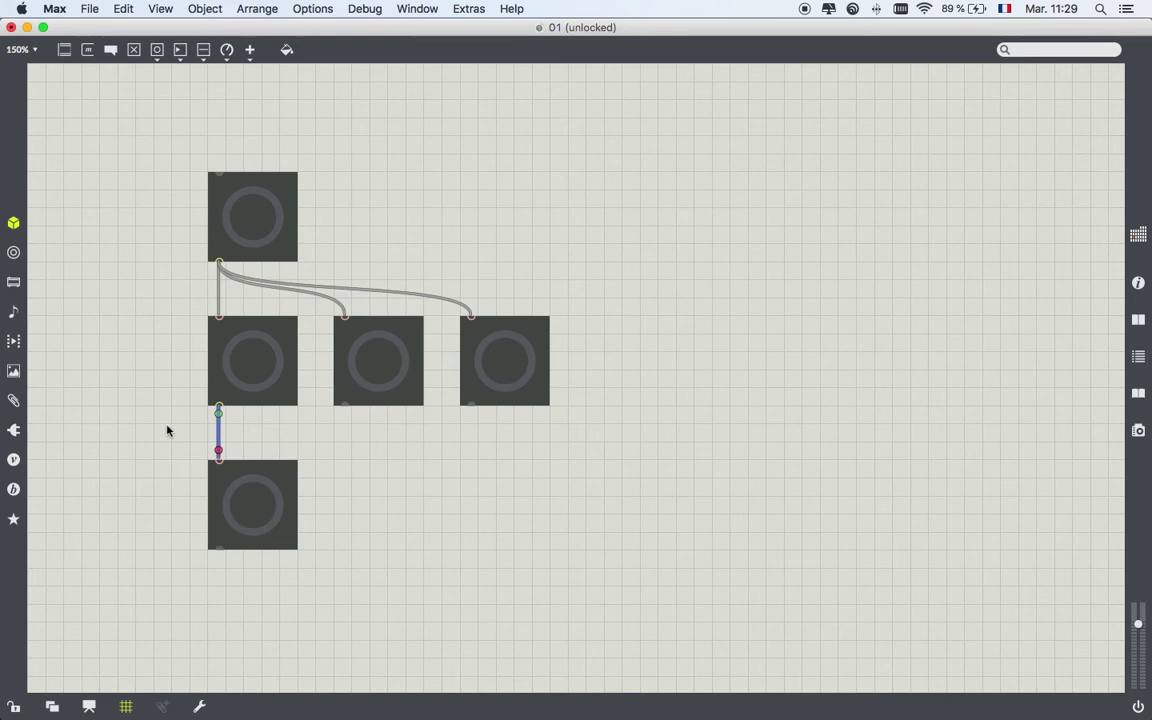
- Lock the patch and test the network by triggering the row's first two buttons, and the top button repeatedly
key(super+e)
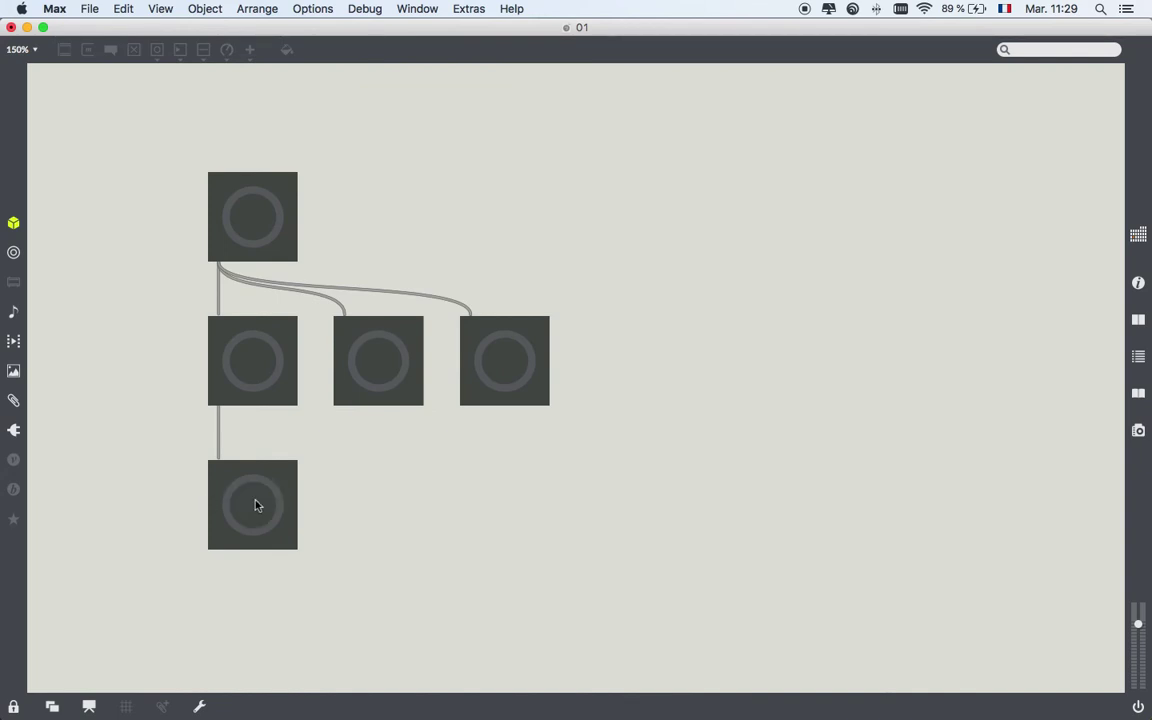
click(250, 370)
click(378, 358)
click(259, 220)
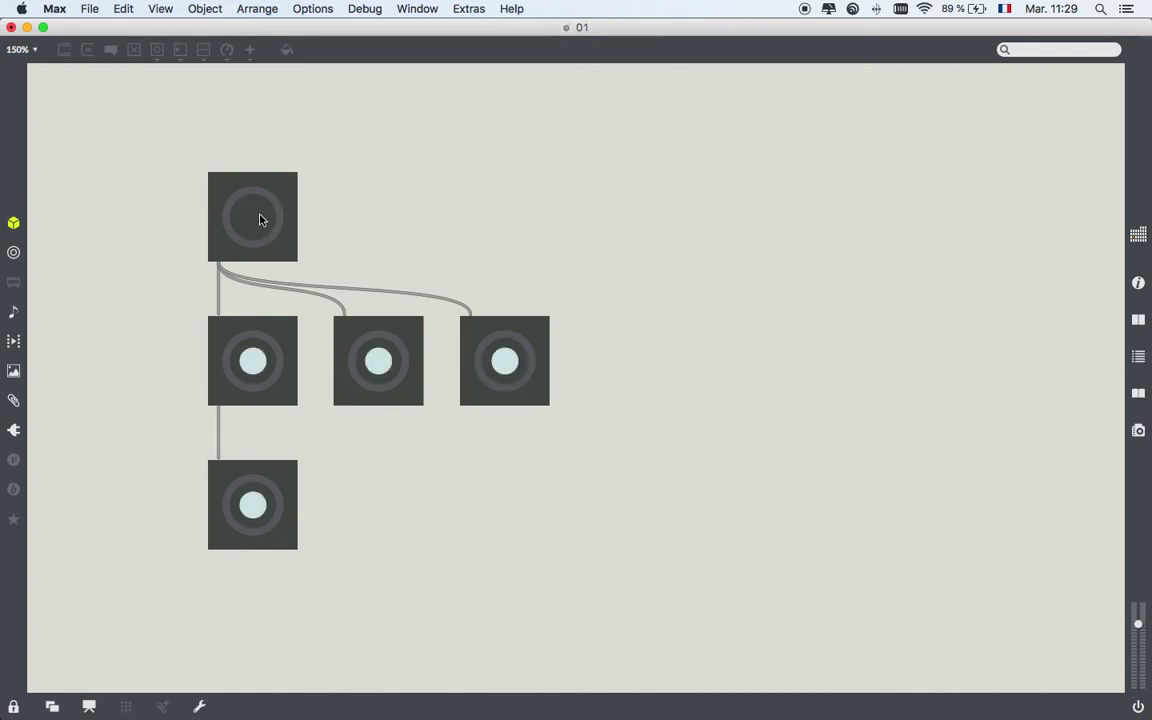
click(258, 224)
click(258, 228)
click(258, 228)
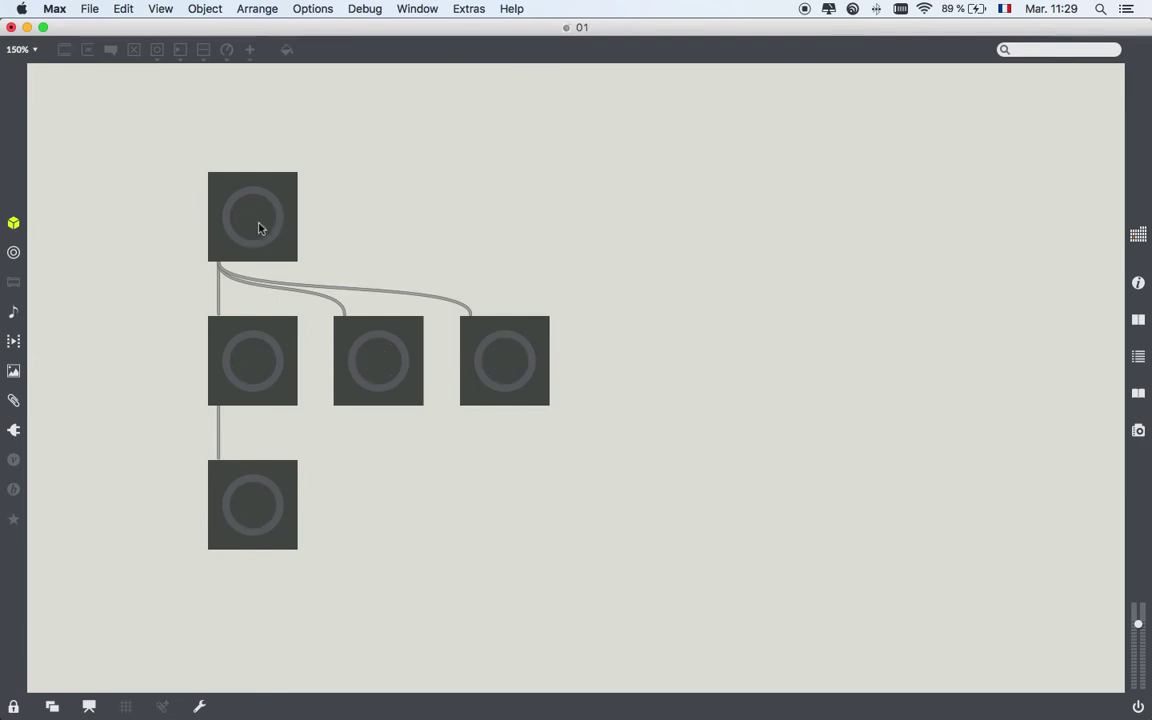
- Unlock the patch and delete the four lower buttons, keeping only the top one
key(super+e)
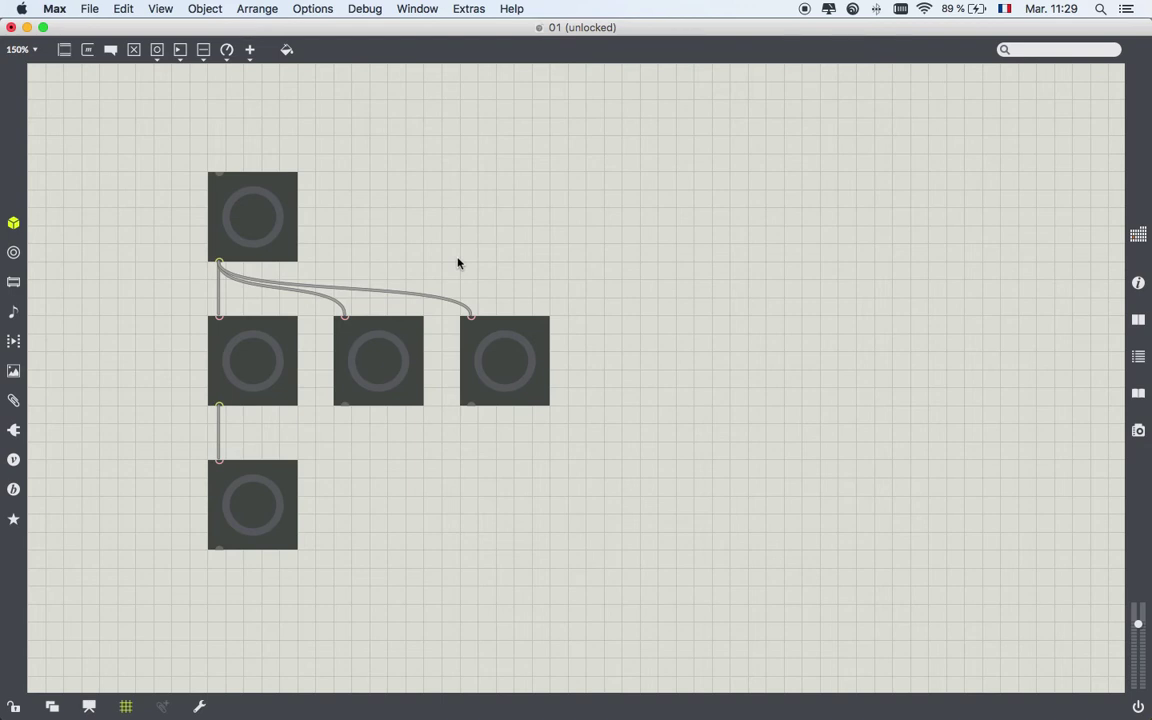
drag(150, 345, 571, 530)
key(BackSpace)
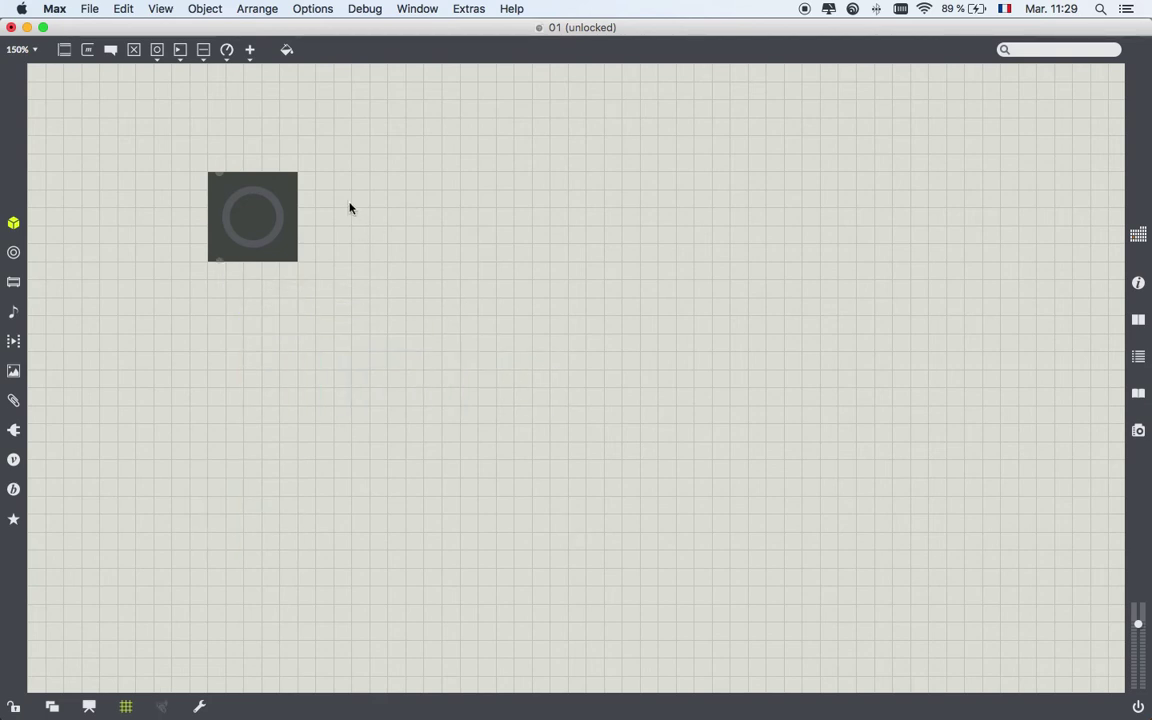
- Add a comment reading "BANG (B)" beside the large button
text(nBANG ()
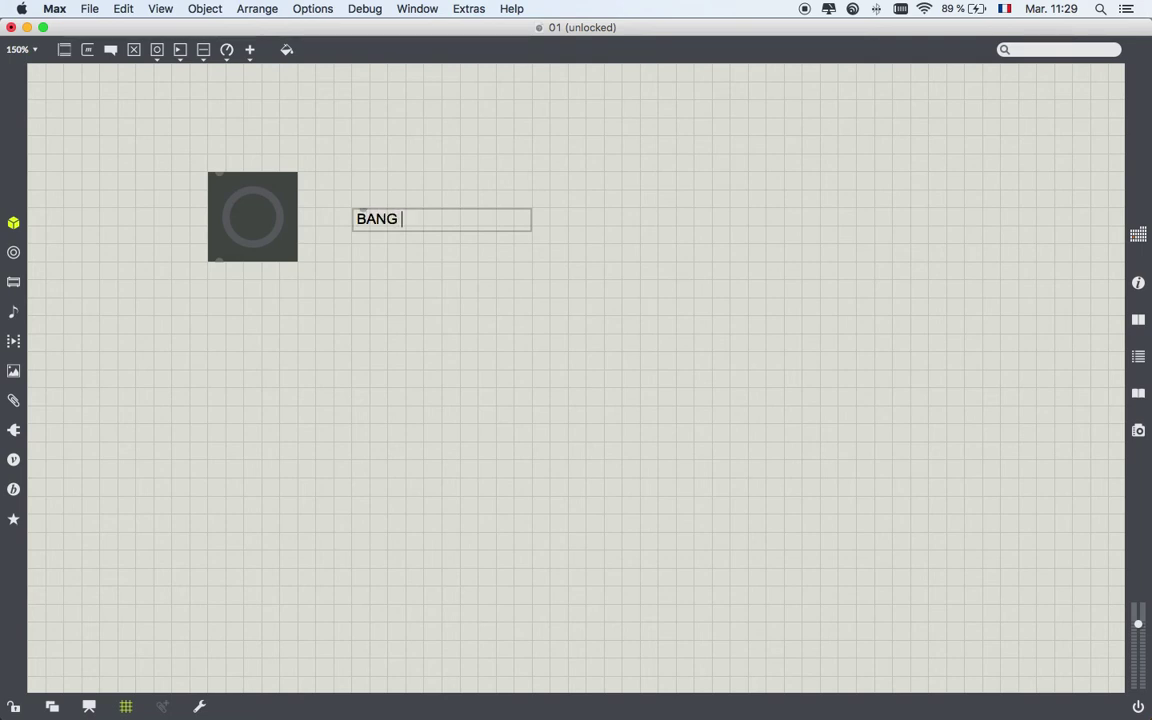
text(B))
- Create nine small button objects scattered around the patch
text(b)
drag(415, 346, 576, 329)
drag(405, 345, 510, 432)
key(b)
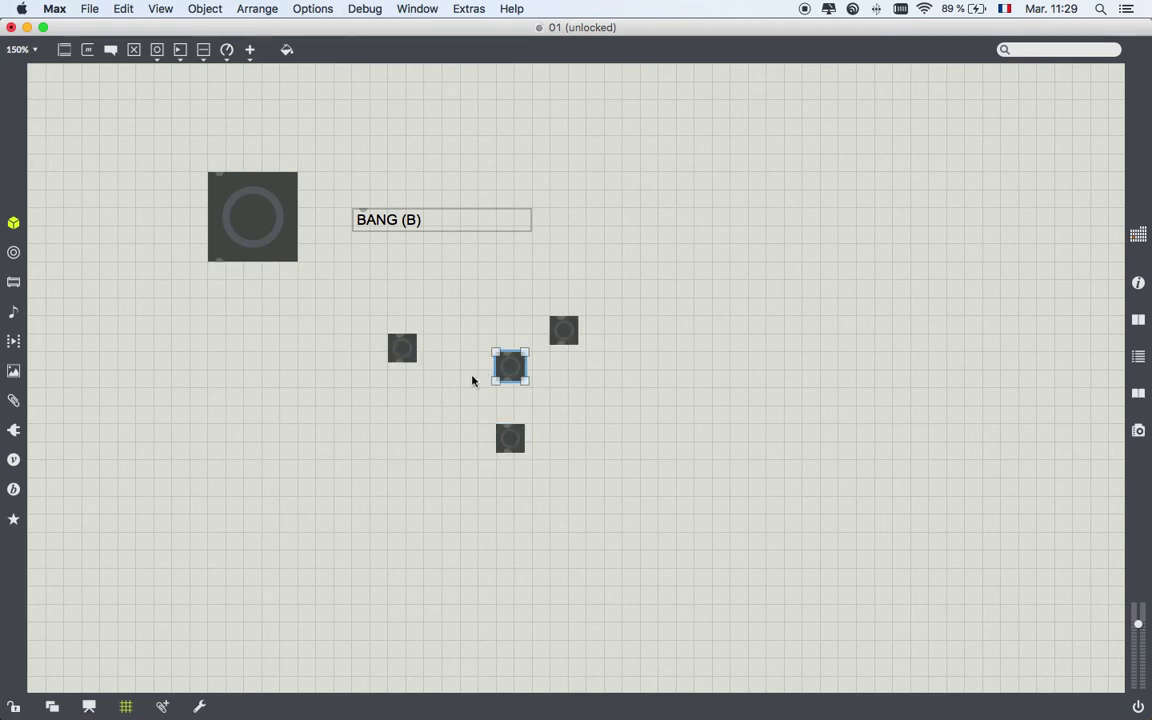
key(b)
key(b)
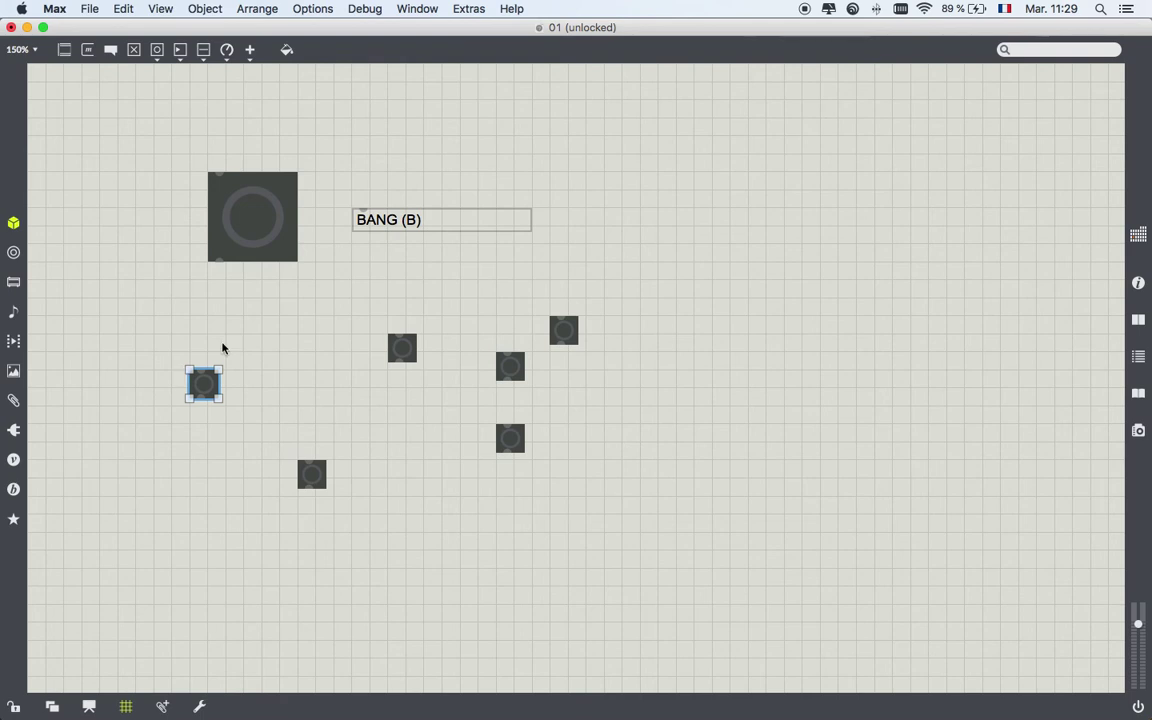
key(b)
key(b)
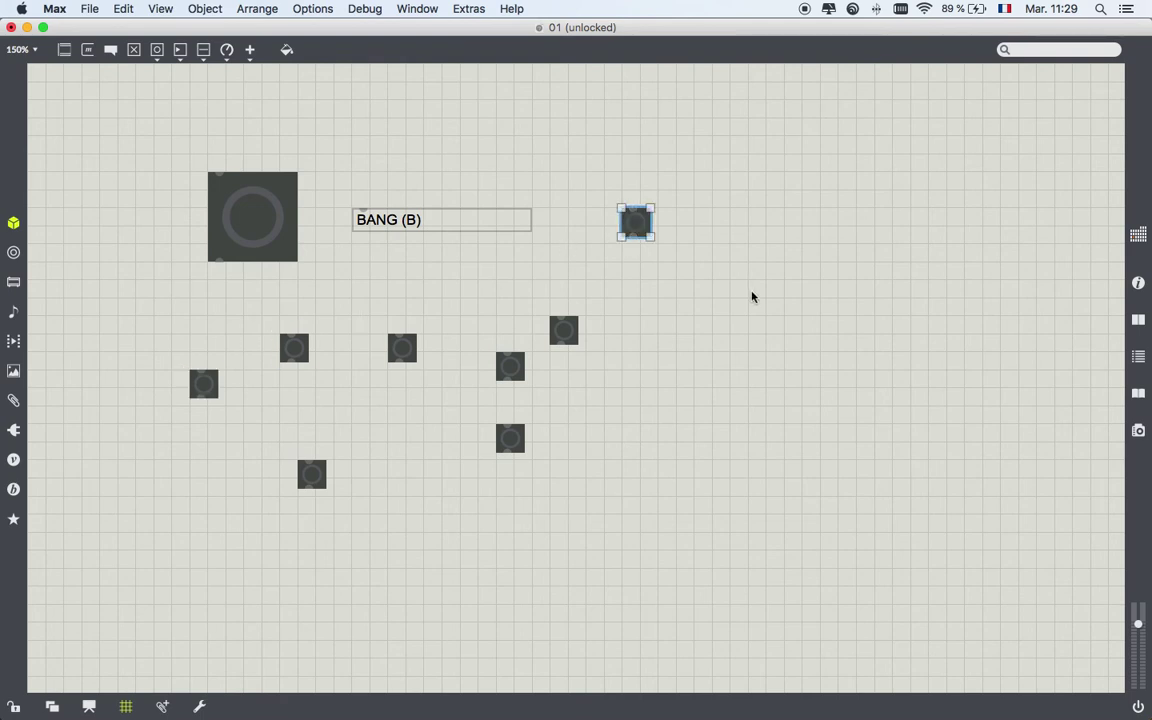
key(b)
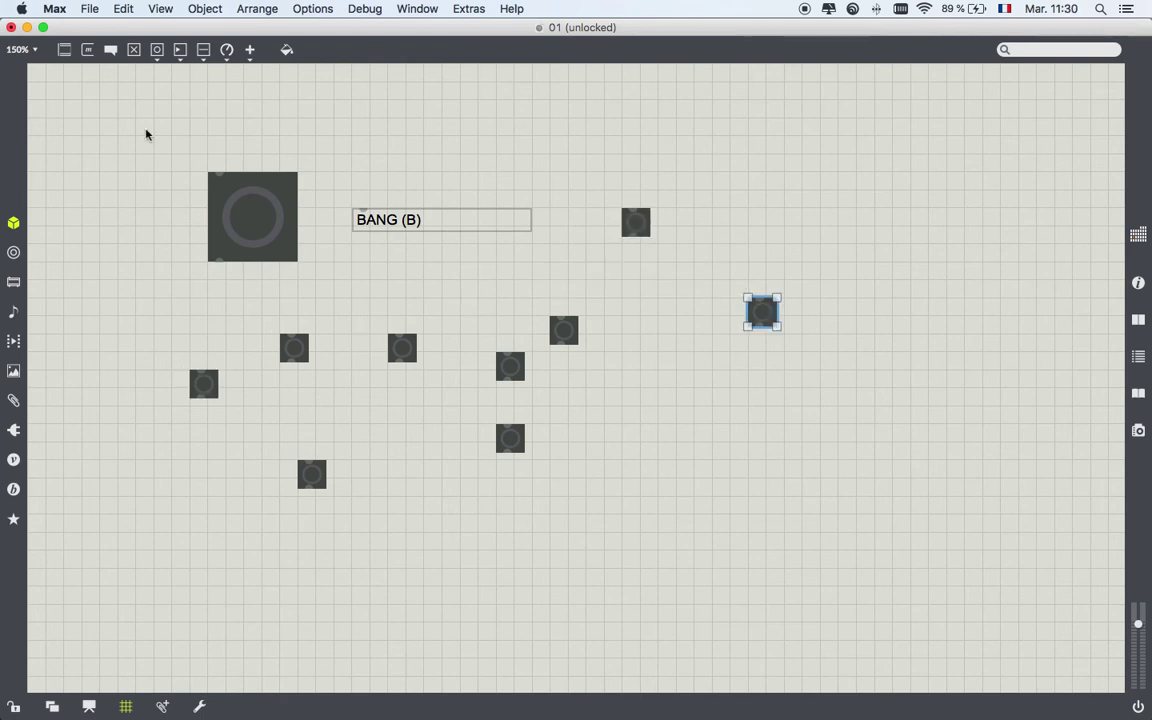
- Select every object in the patch, including the comment, and delete them all
drag(116, 154, 272, 376)
drag(372, 430, 629, 537)
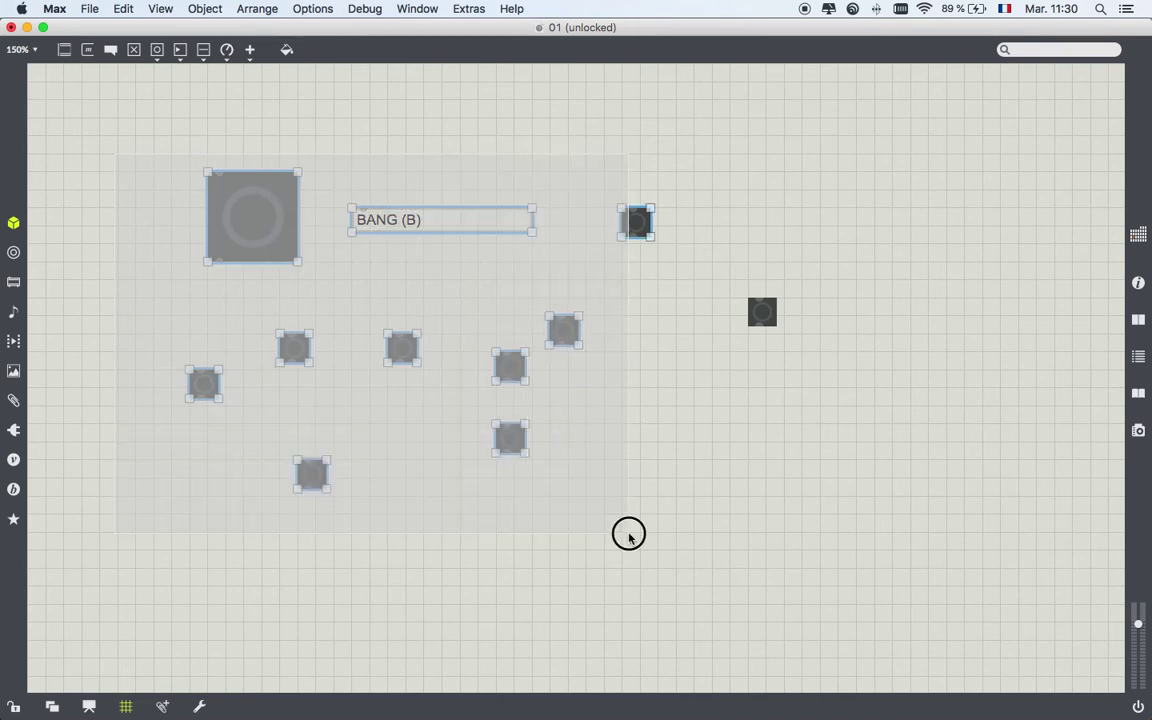
drag(629, 537, 808, 551)
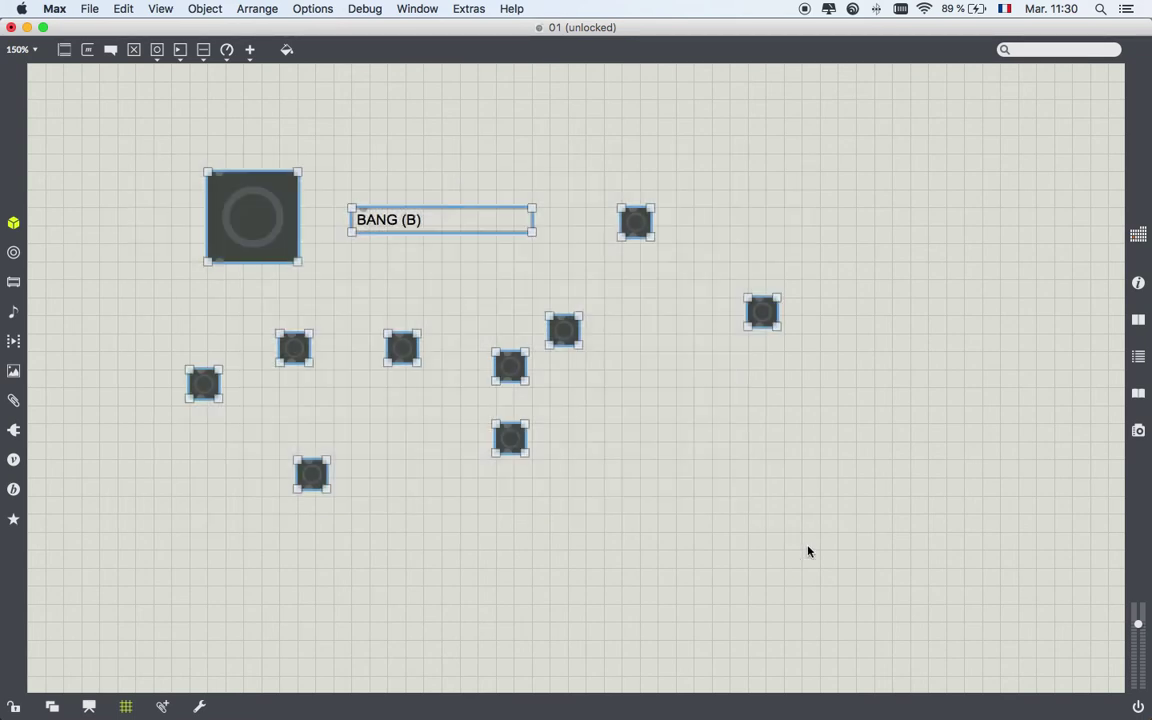
key(BackSpace)
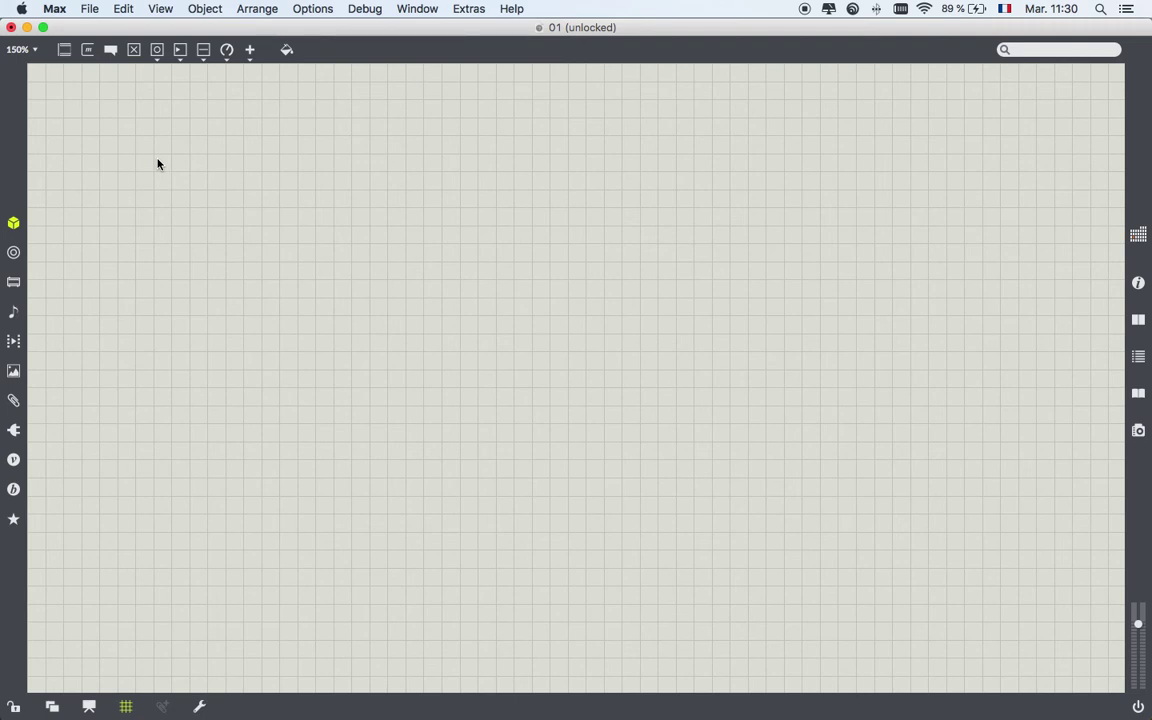
- Switch to Finder, bring the file "01 Deus Pacis.mp3" into the empty Max patch, and place its audio player in the upper-left area
key(super+Tab)
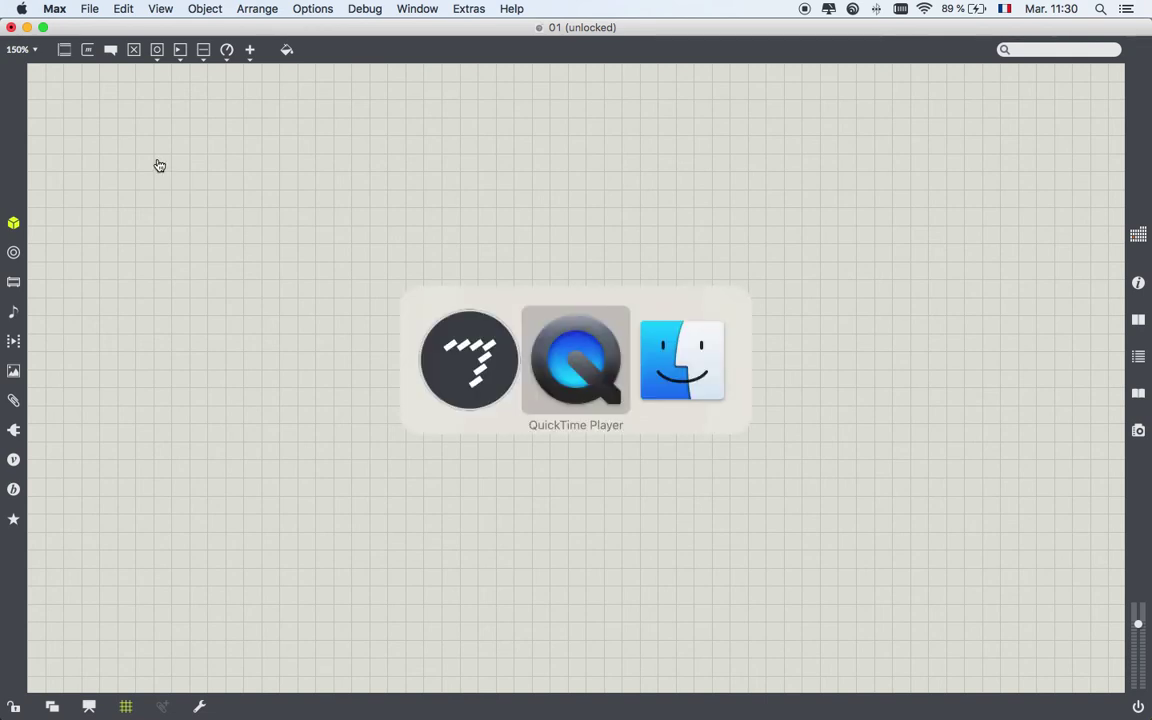
key(super+Tab)
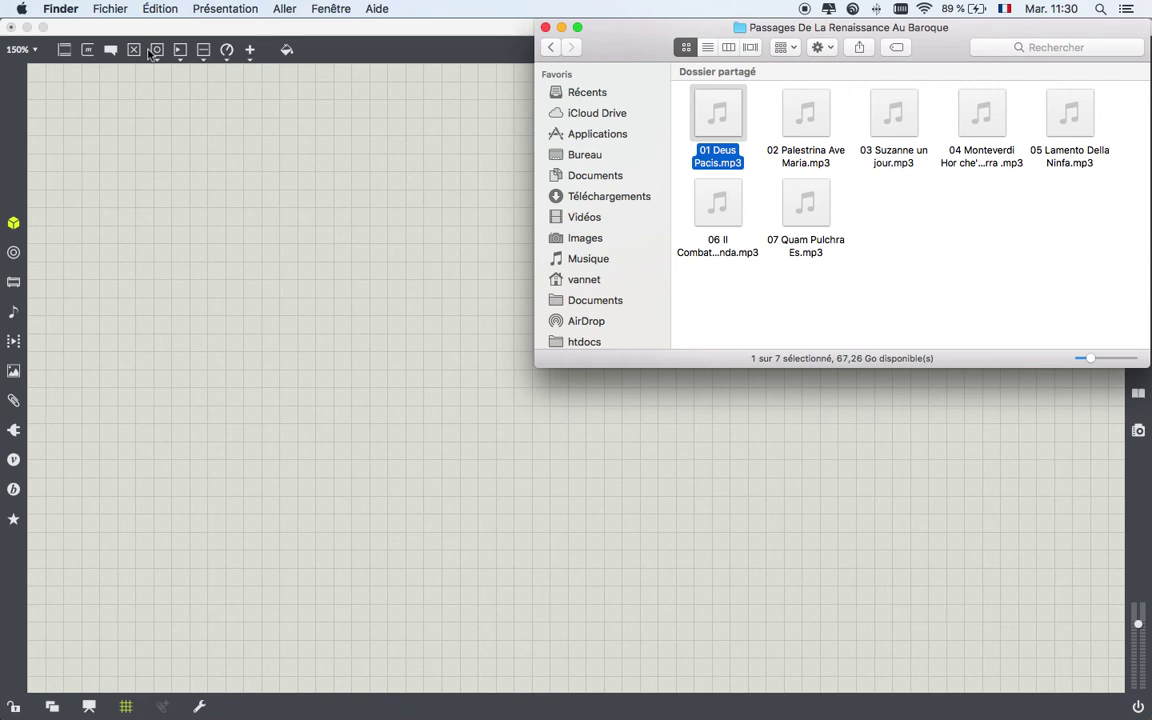
mouse_move(726, 118)
drag(726, 117, 200, 210)
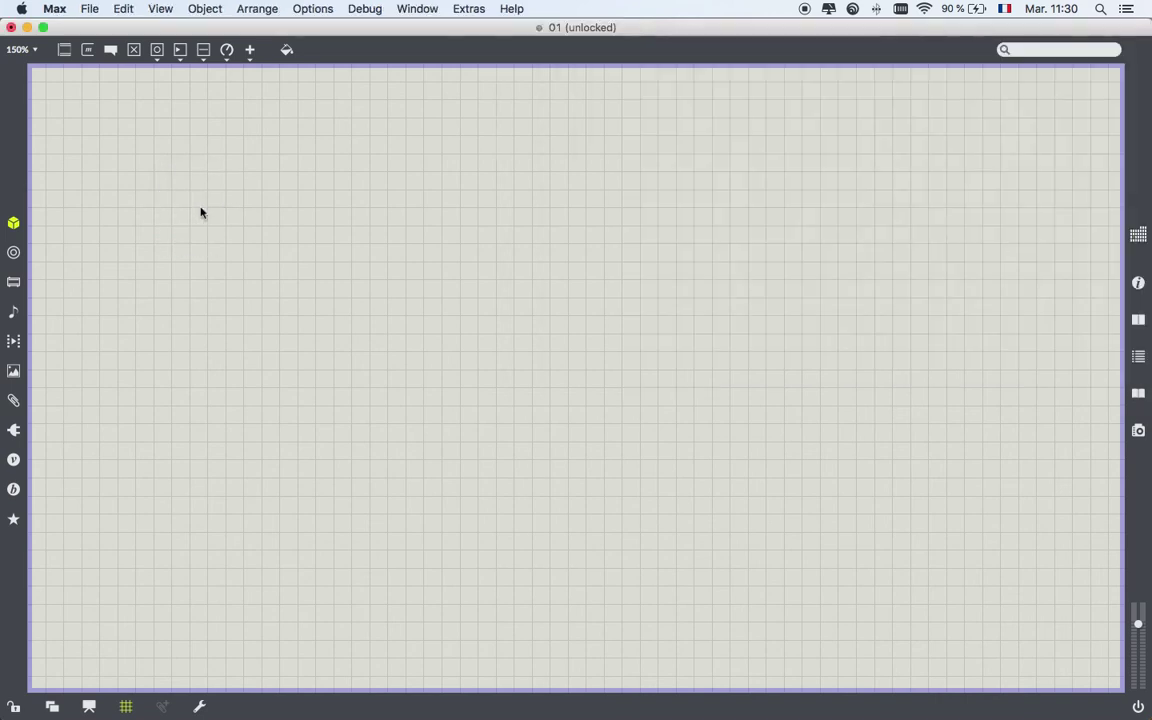
drag(353, 303, 260, 218)
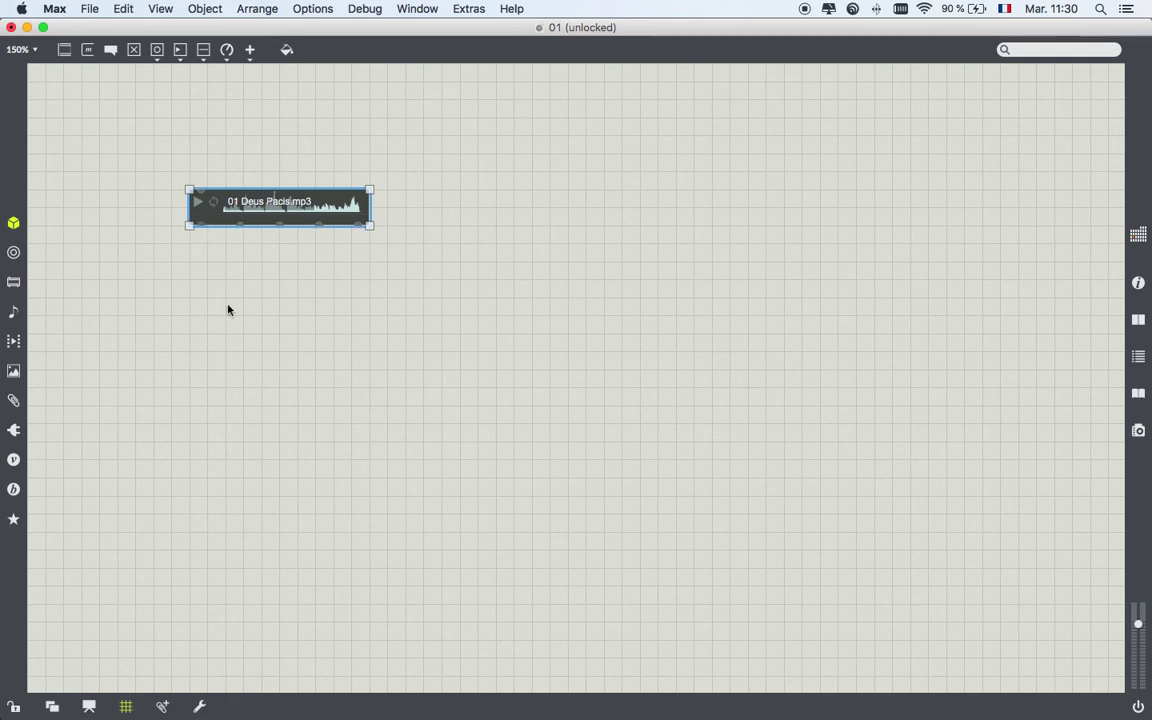
- Lock the patch, start playback of the 01 Deus Pacis.mp3 clip, and unlock the patch again
key(super+e)
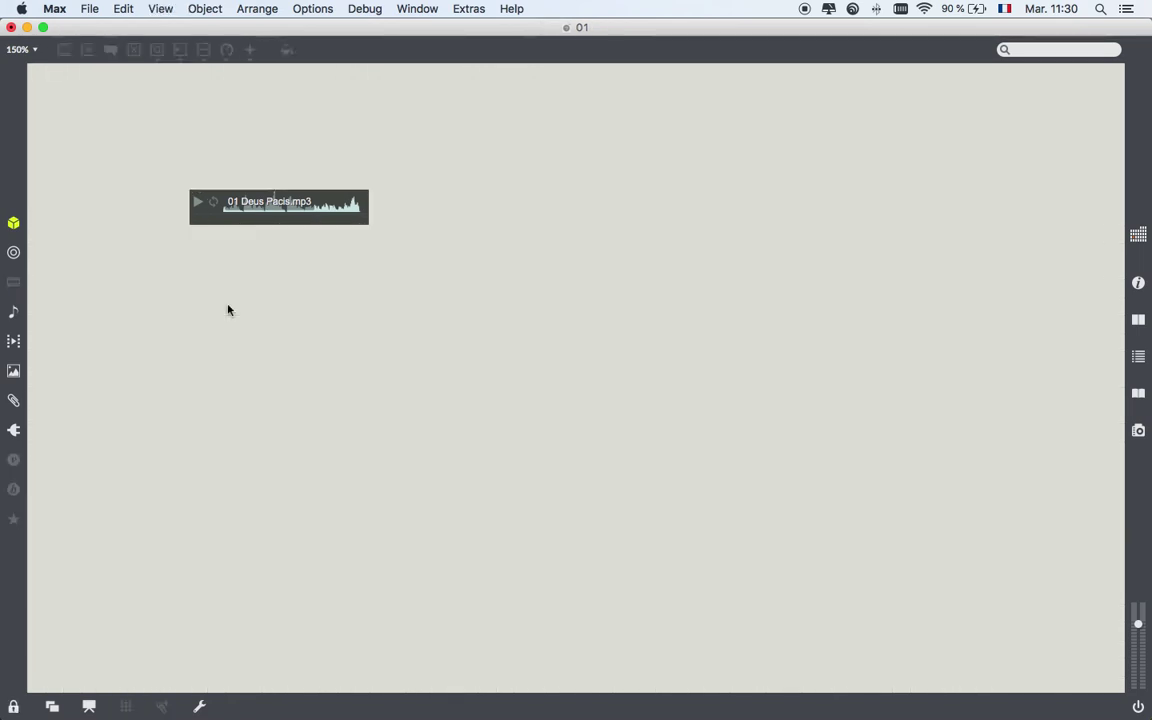
click(198, 203)
key(super+e)
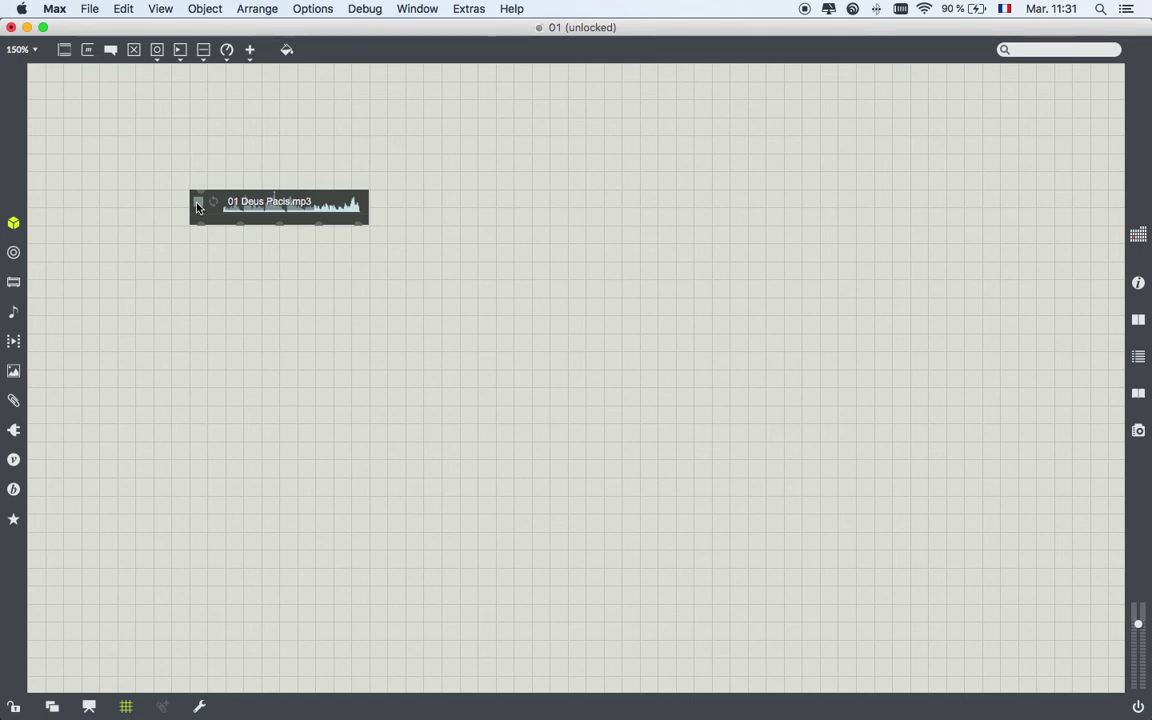
click(216, 214)
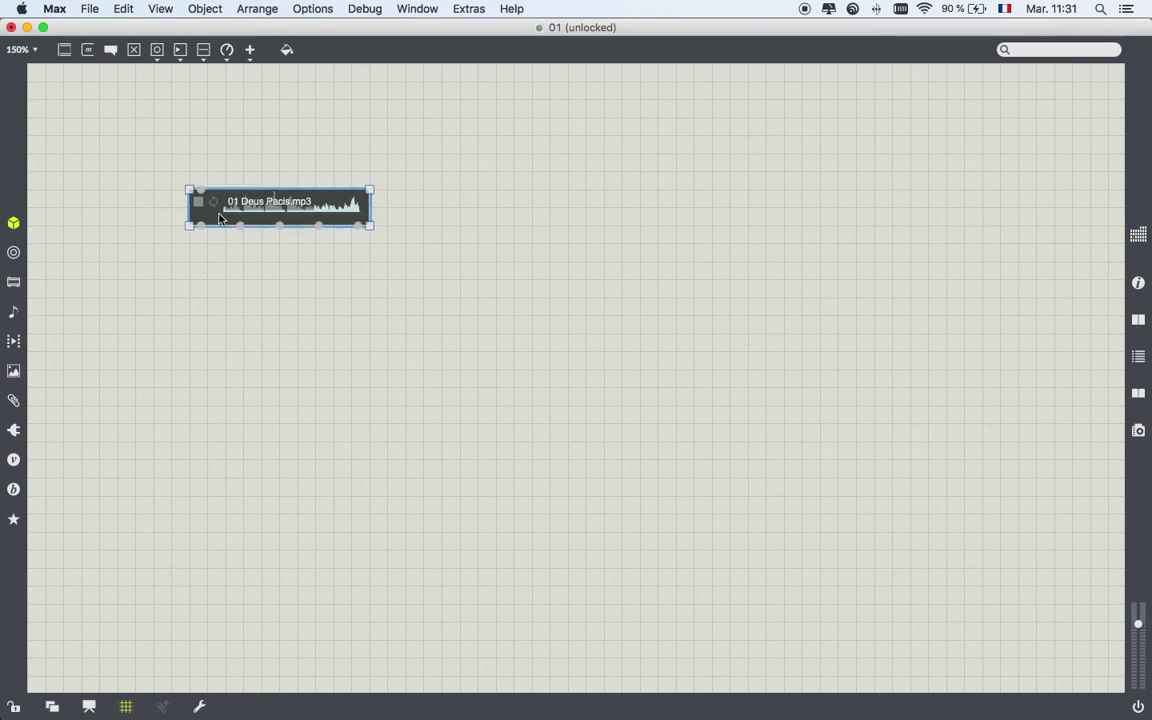
- Create a gain~ object directly beneath the audio player, aligned with its left edge
double_click(194, 266)
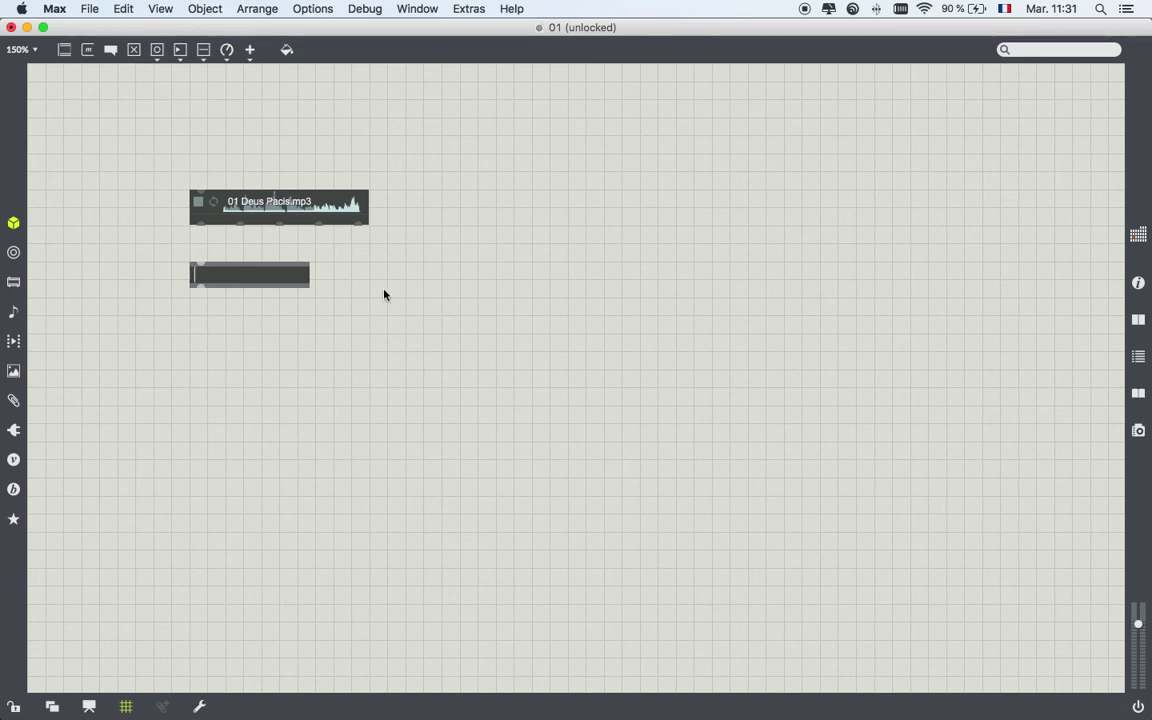
text(gai)
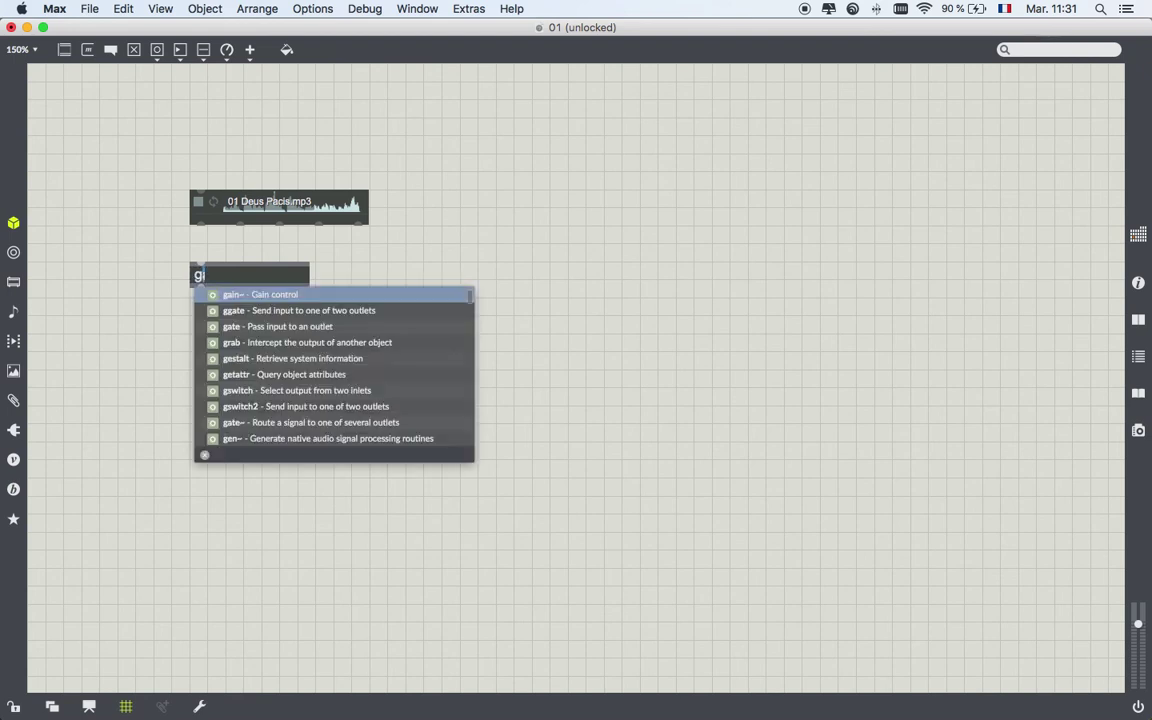
text(in~)
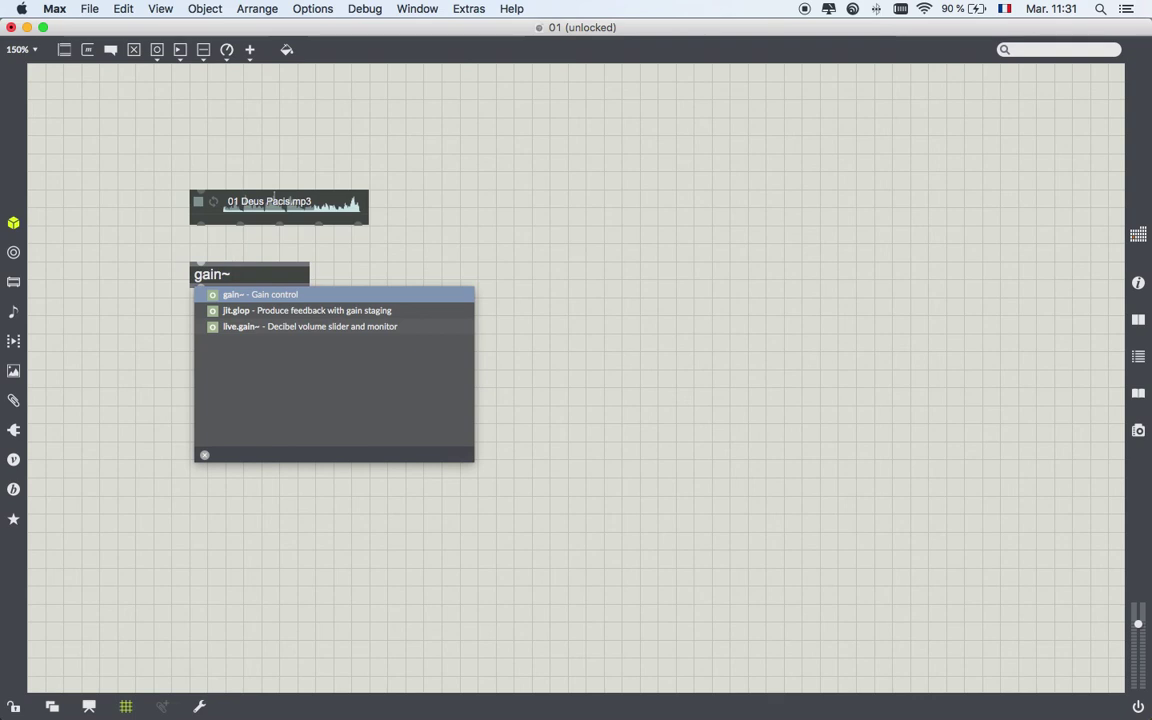
key(Return)
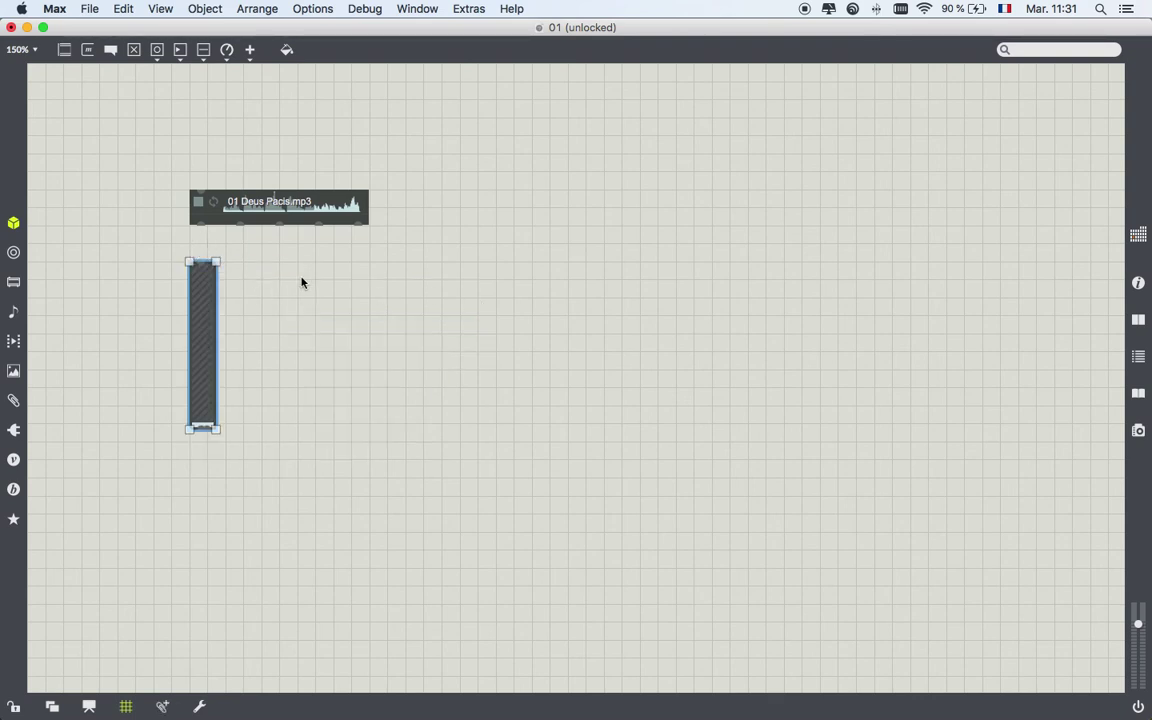
- Add a comment reading "gain~" to the right of the volume slider
key(n)
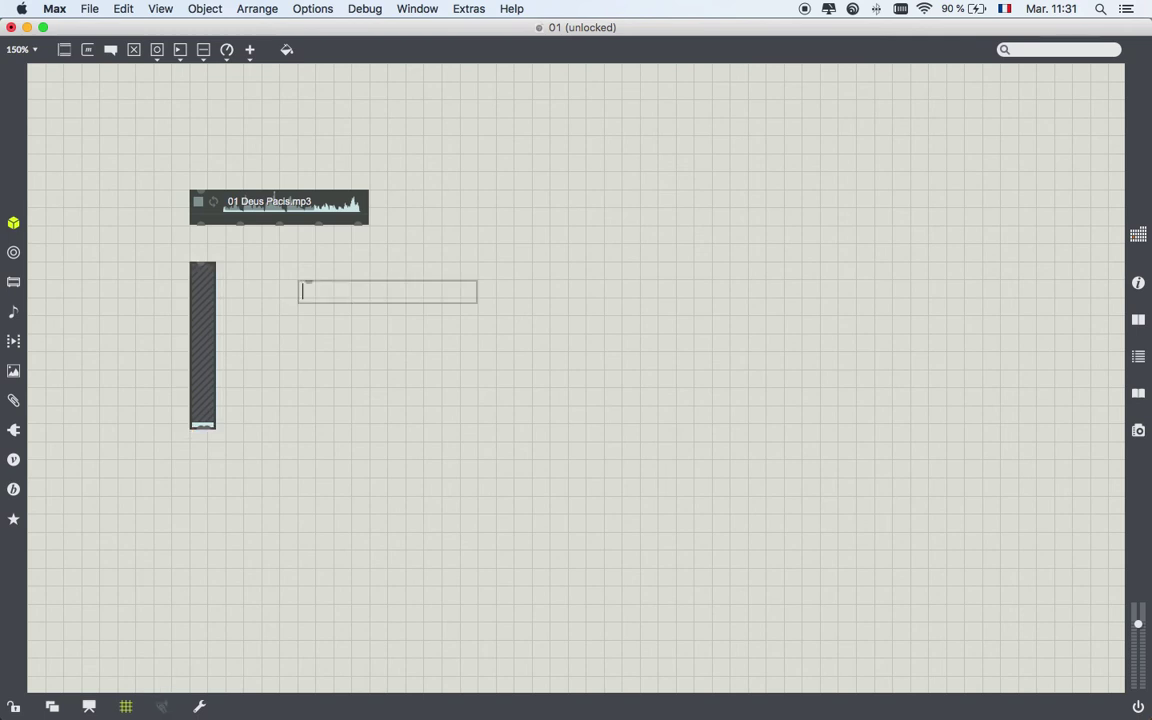
text(gain~)
click(319, 337)
click(207, 317)
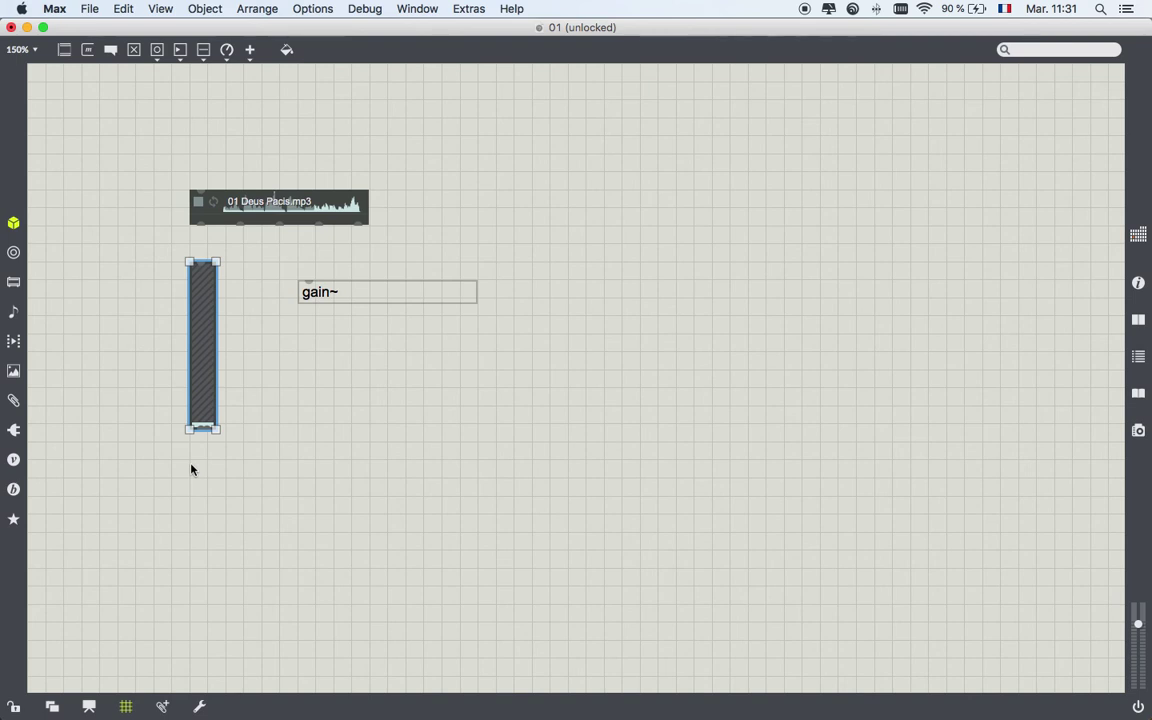
- Create an ezdac~ audio output object directly beneath the gain~ slider
key(n)
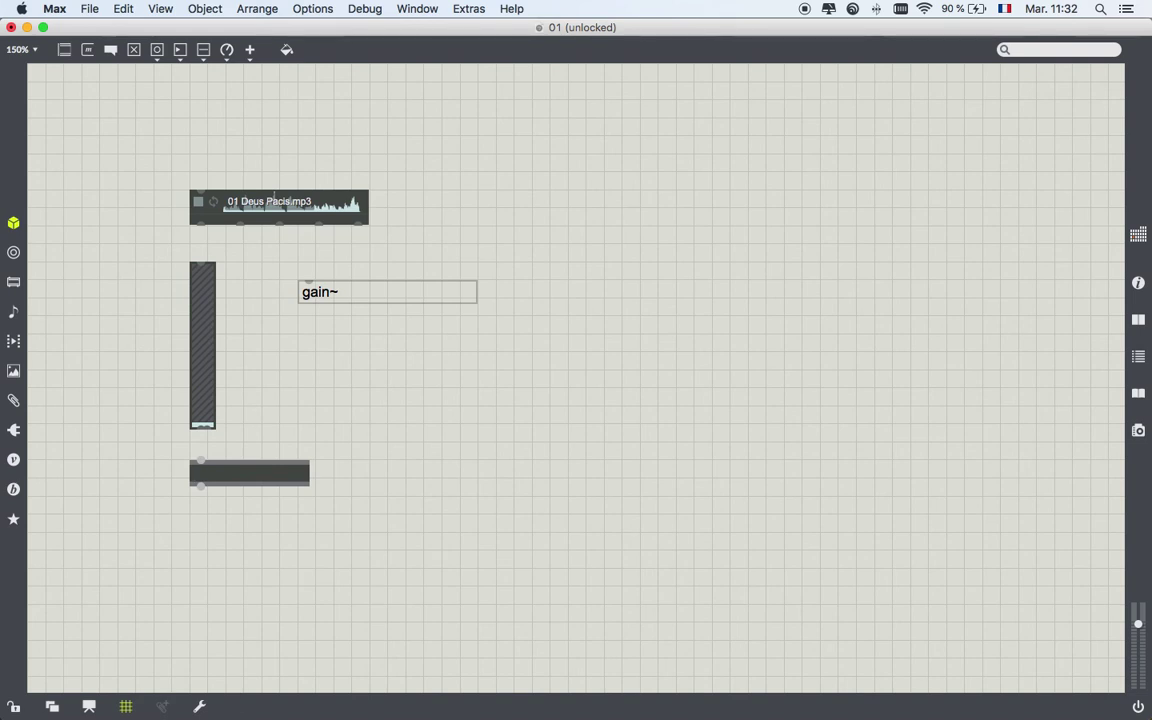
text(ezdac~)
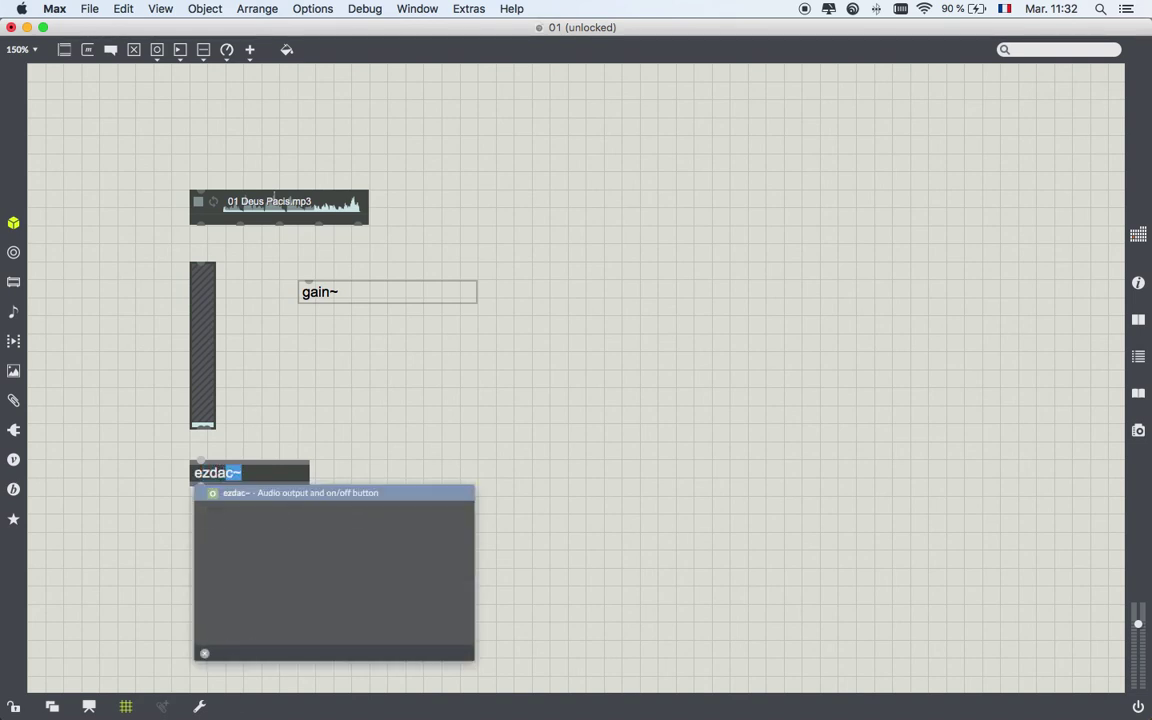
key(Right)
key(Return)
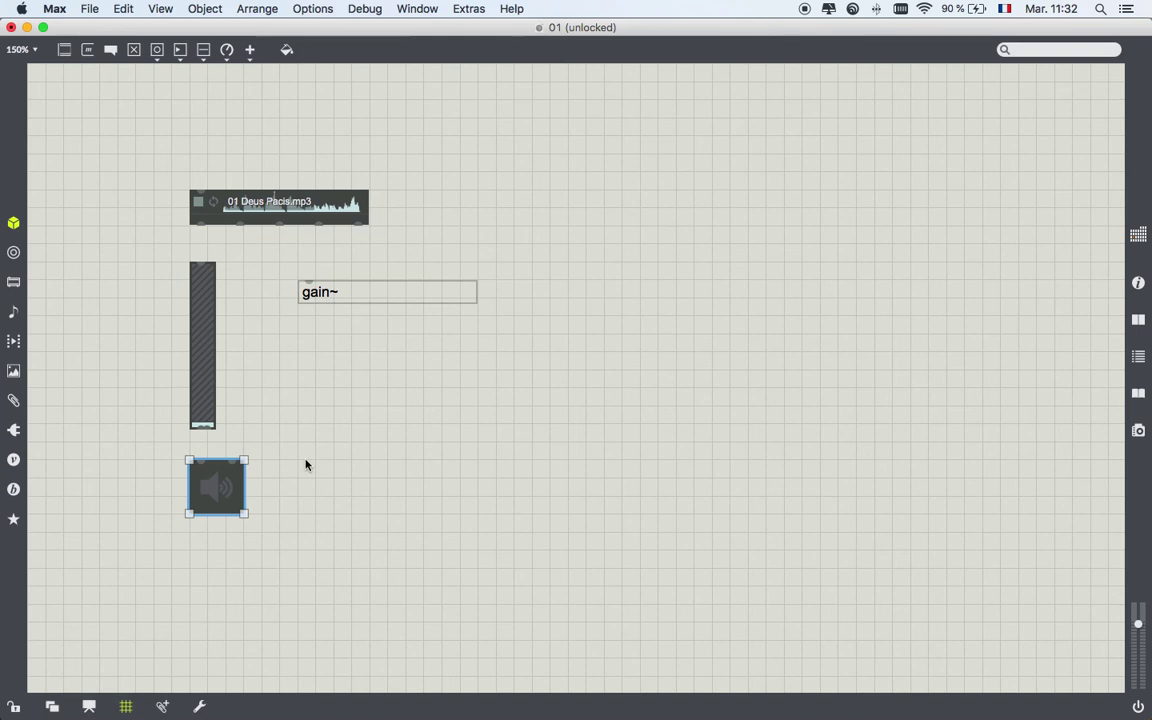
text(s)
text(ezd)
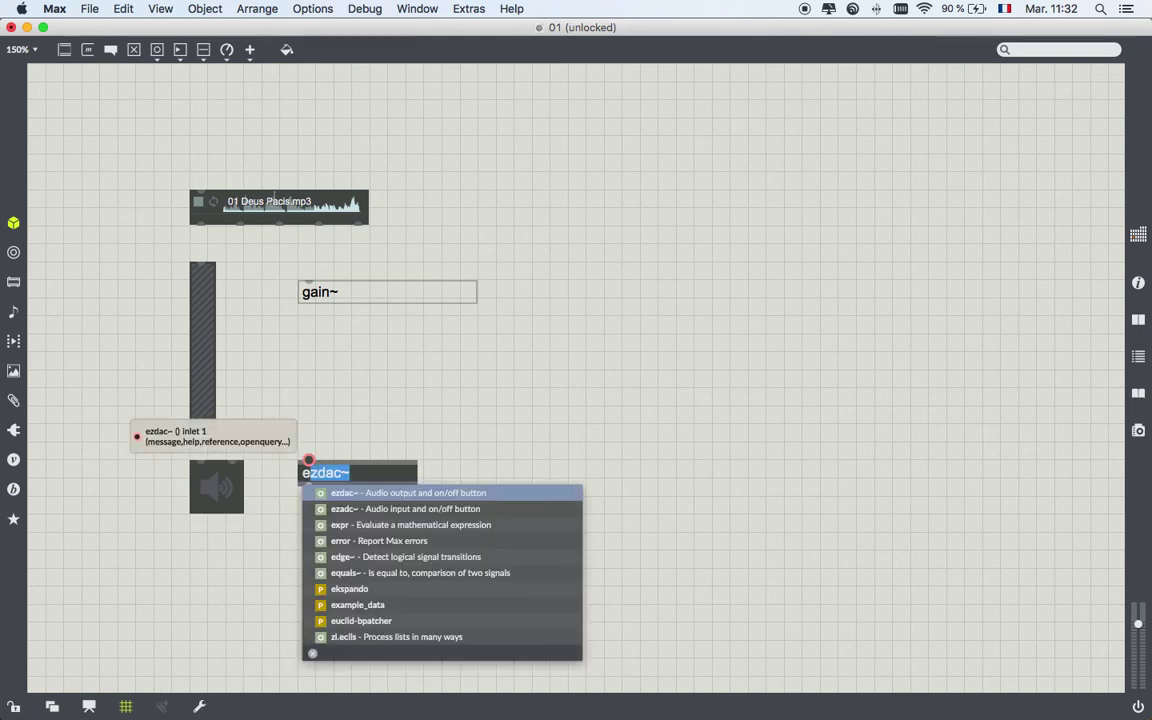
text(ac)
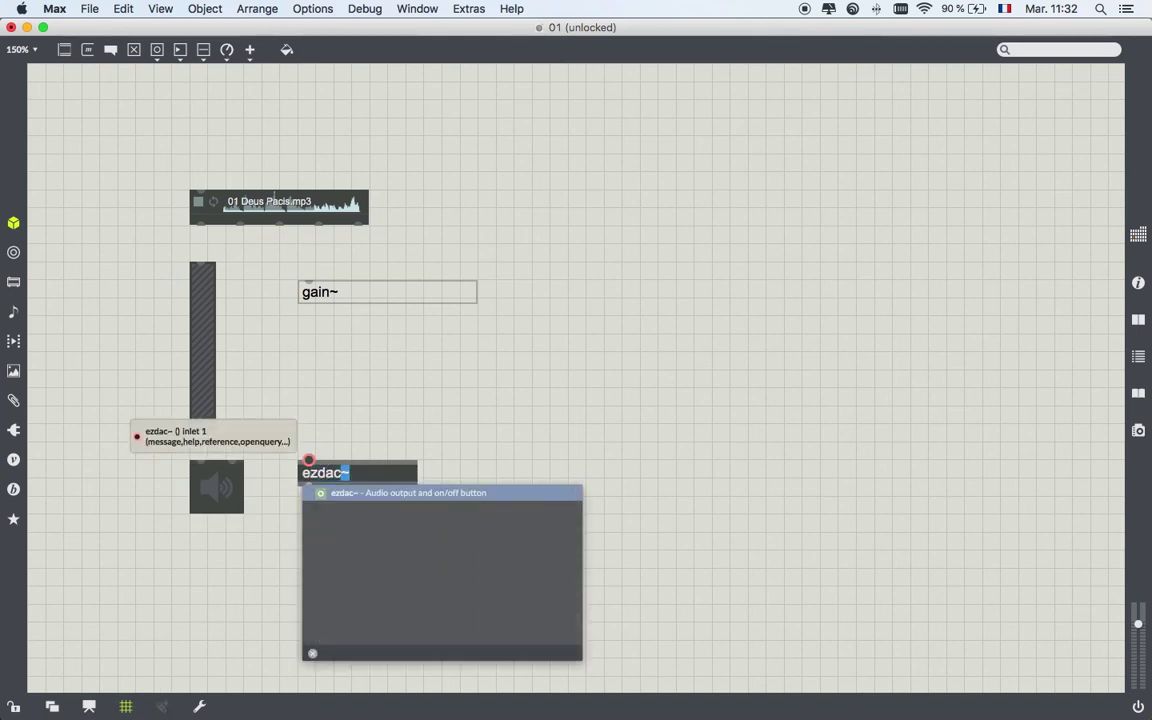
click(366, 424)
click(326, 480)
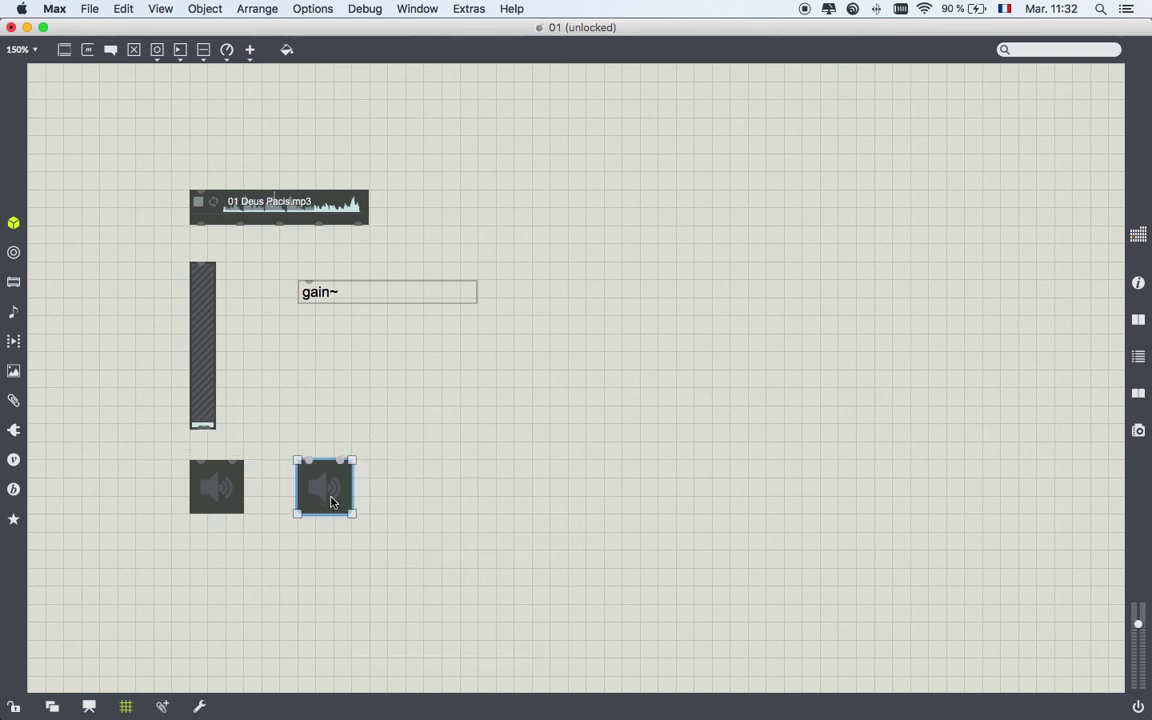
key(BackSpace)
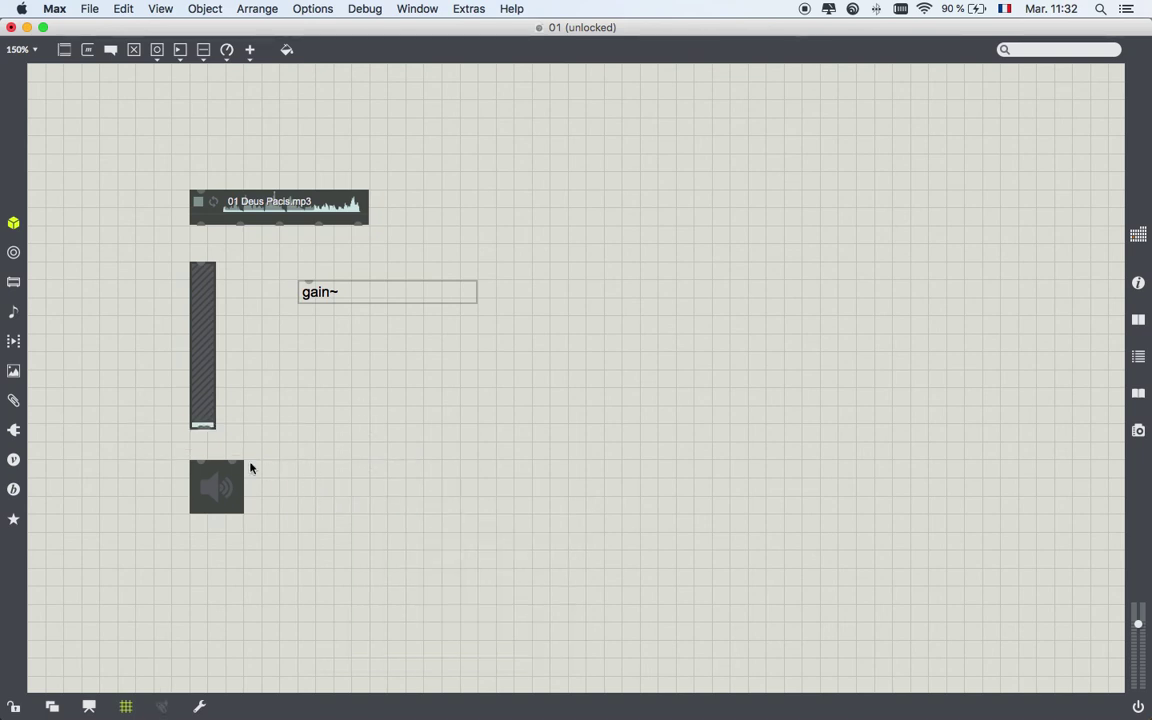
- Add a comment reading "ezdac~" beside the audio output object and align it beneath the gain~ comment
text(nezdac)
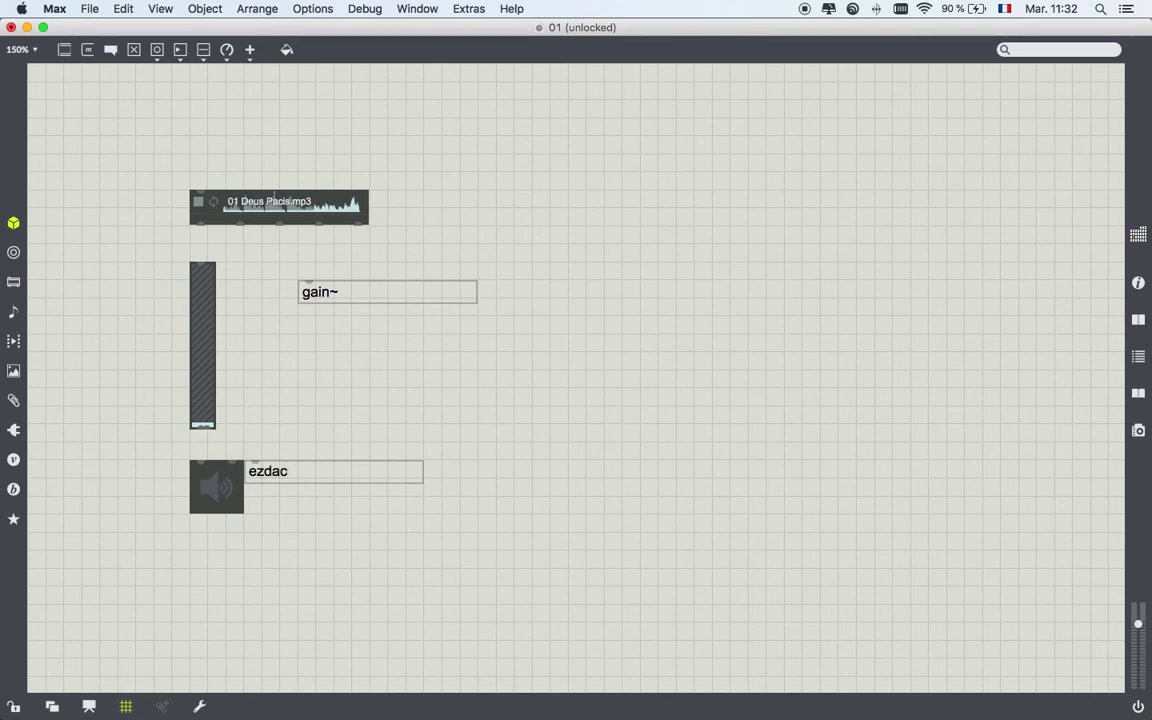
text(~)
click(298, 419)
click(323, 476)
drag(323, 476, 362, 474)
click(362, 419)
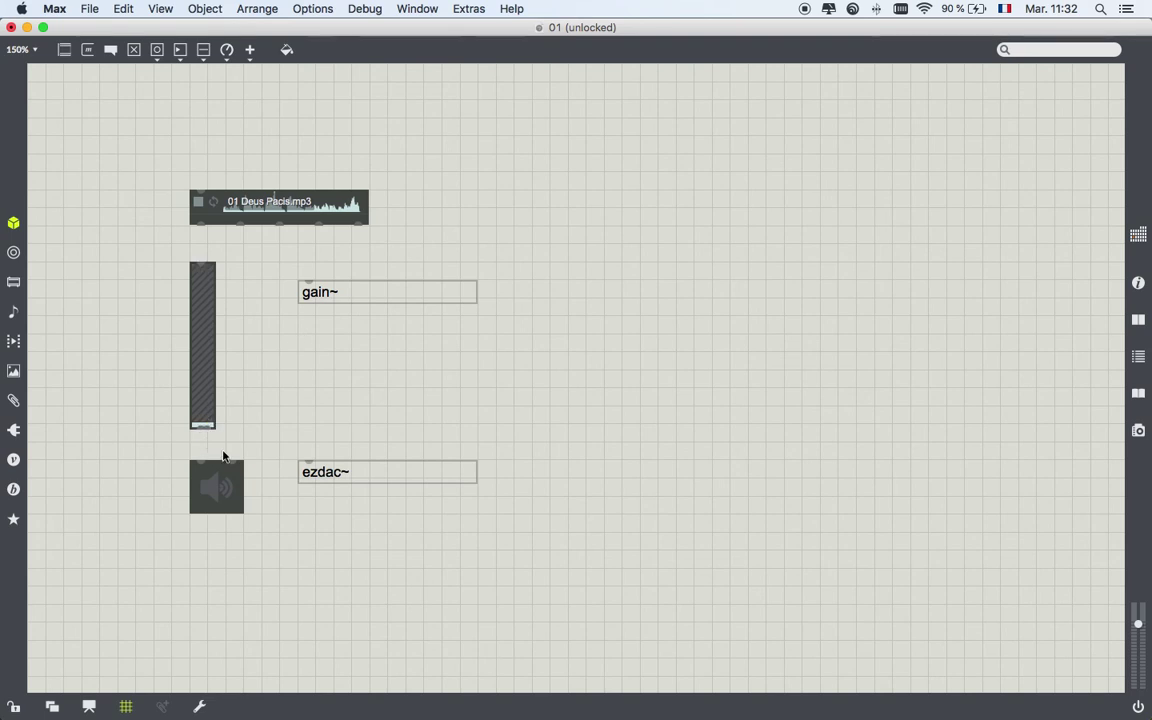
- Connect the player's first outlet to gain~ and gain~'s first outlet to both ezdac~ inlets, and lock the patch
scroll(99, 265, down, 1)
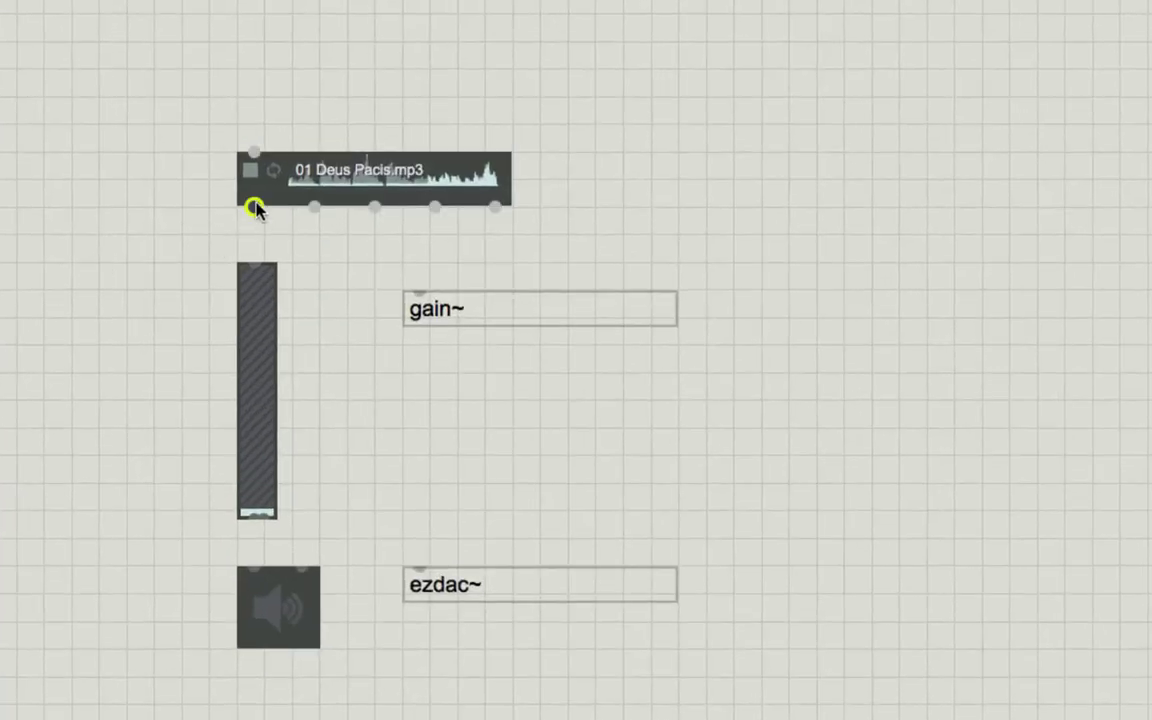
drag(256, 262, 256, 271)
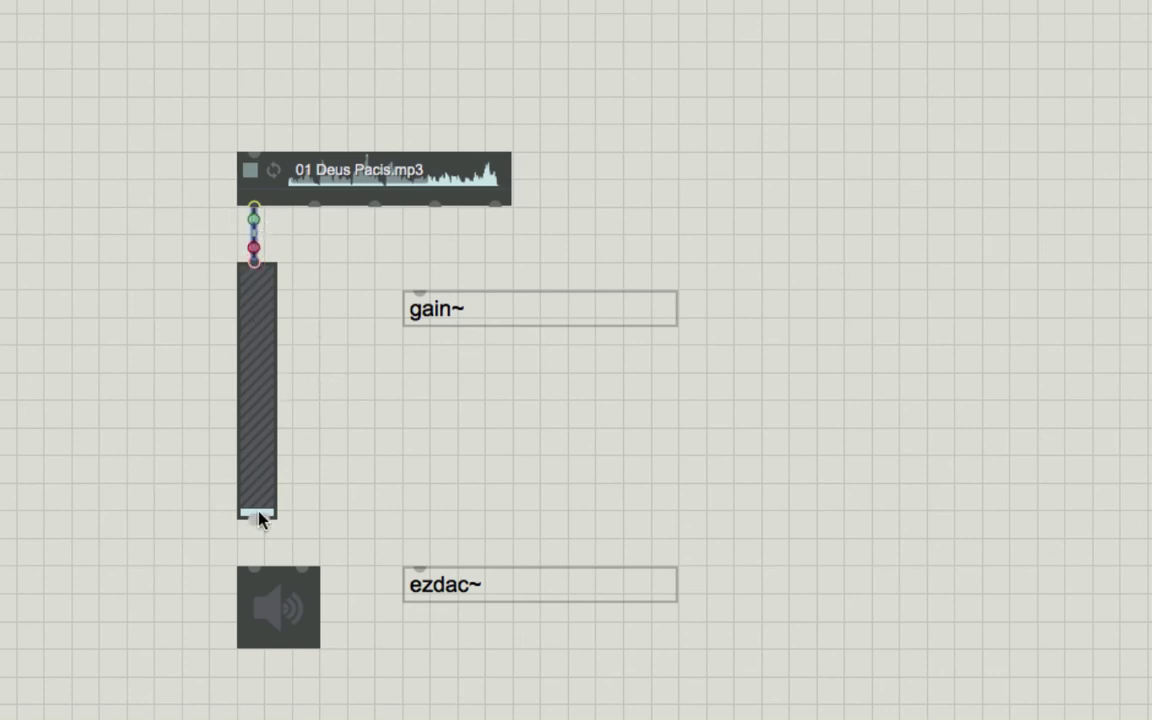
drag(254, 538, 255, 567)
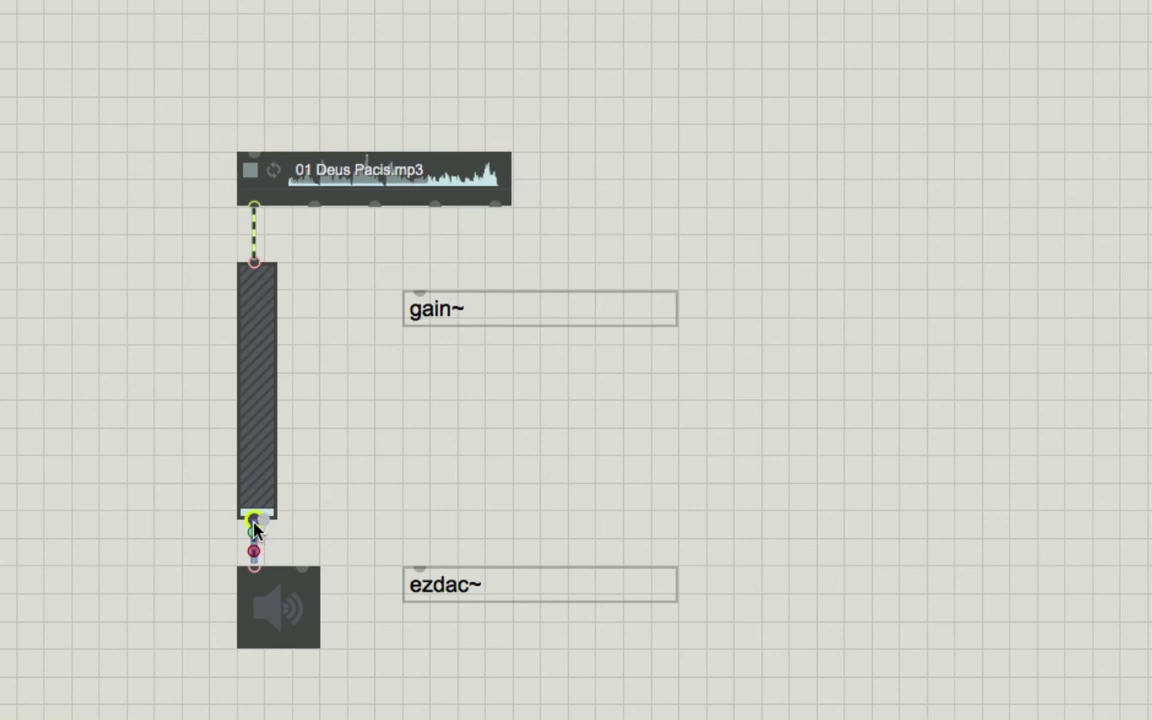
drag(254, 516, 301, 559)
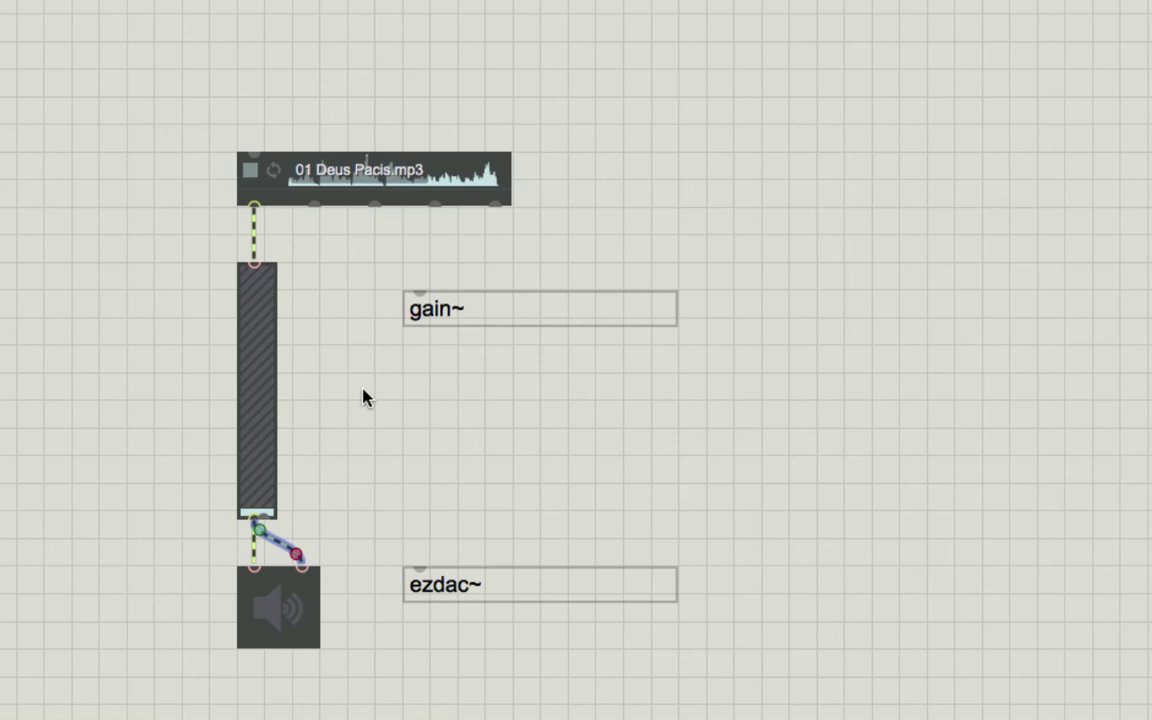
key(super+e)
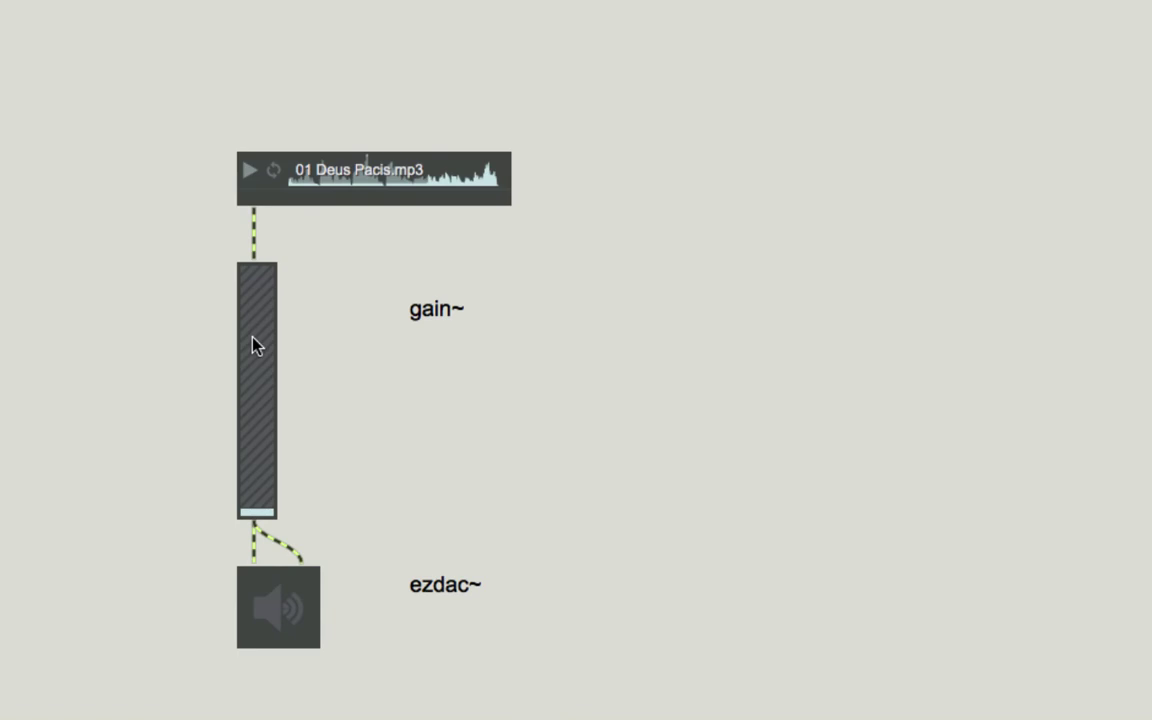
- Play 01 Deus Pacis.mp3 through the switched-on ezdac~ with the gain~ slider raised to about three quarters
click(254, 344)
click(269, 610)
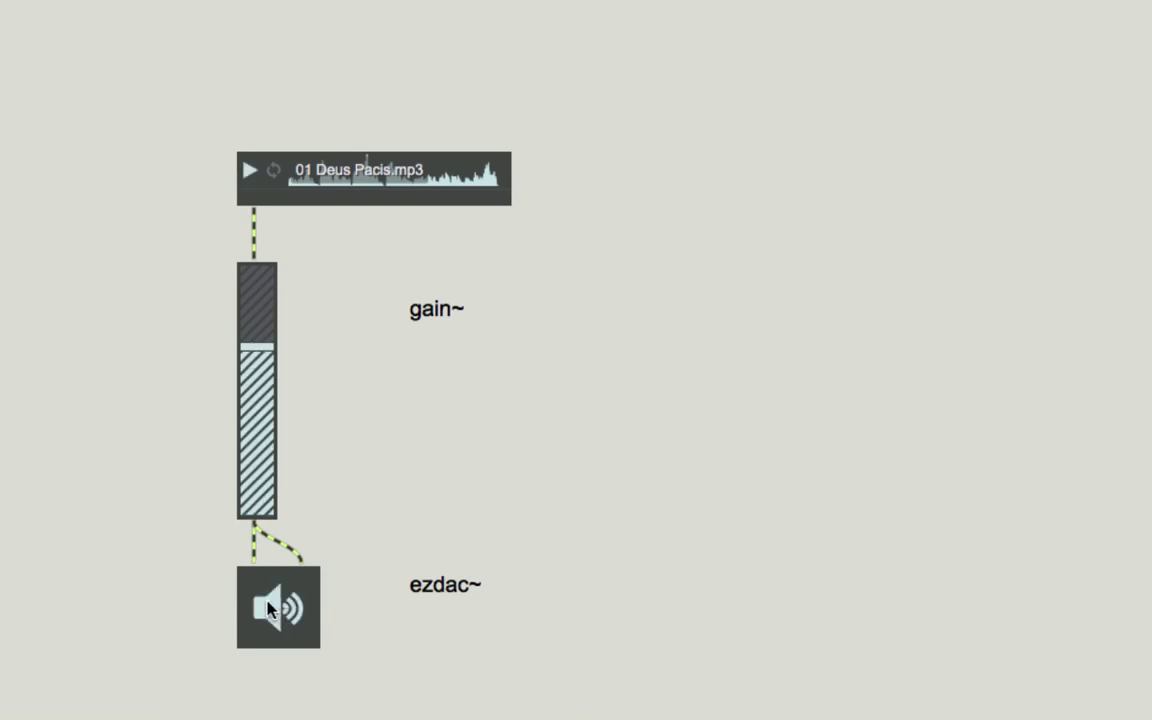
click(258, 330)
click(249, 170)
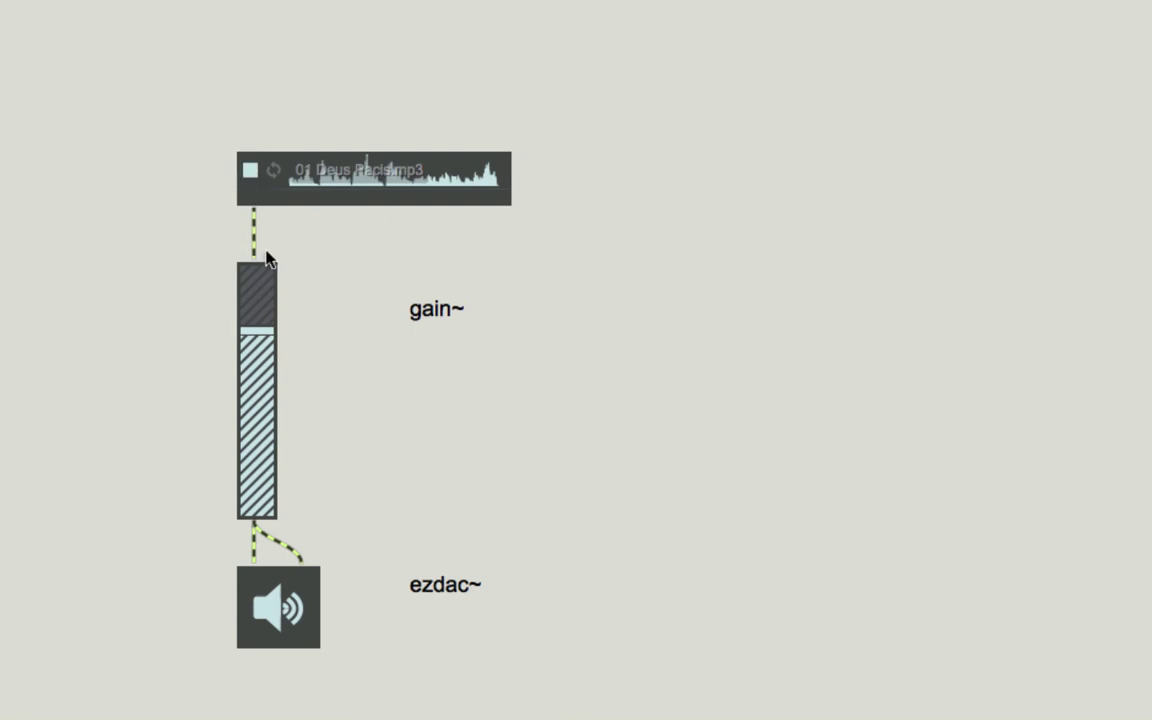
- Adjust the gain~ slider to about four fifths of its height during playback, and stop the sound file
click(259, 296)
mouse_move(260, 295)
mouse_down()
mouse_move(260, 324)
mouse_move(260, 302)
mouse_up()
drag(259, 302, 260, 311)
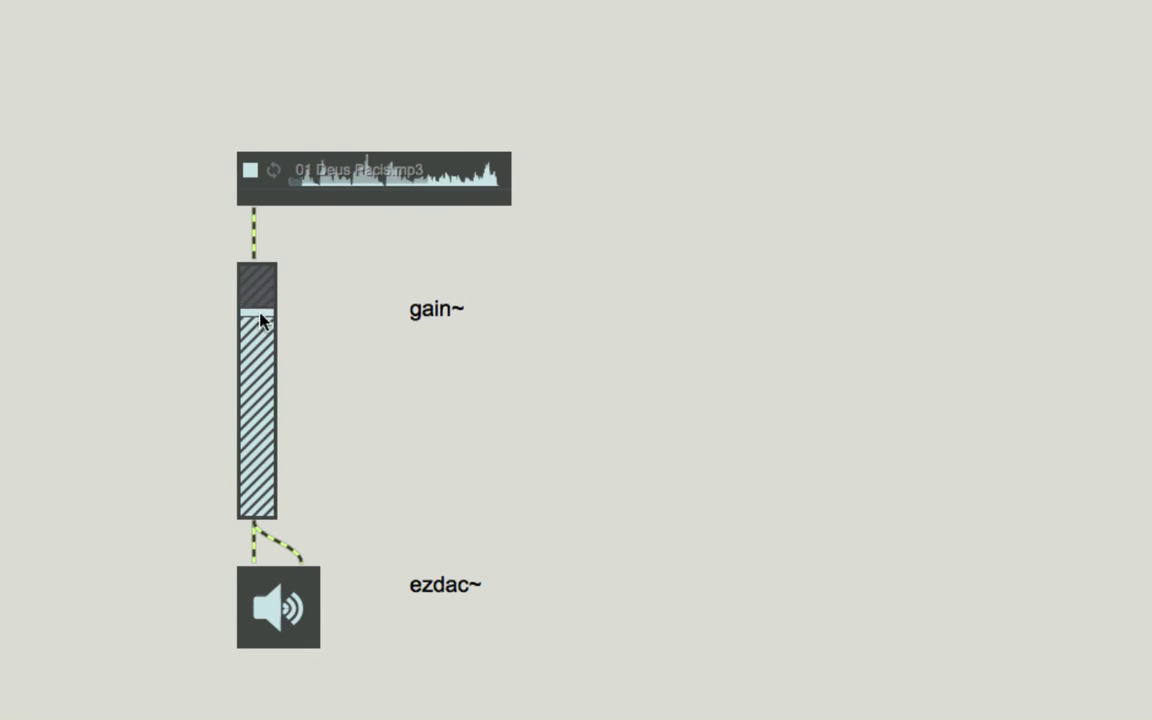
click(250, 172)
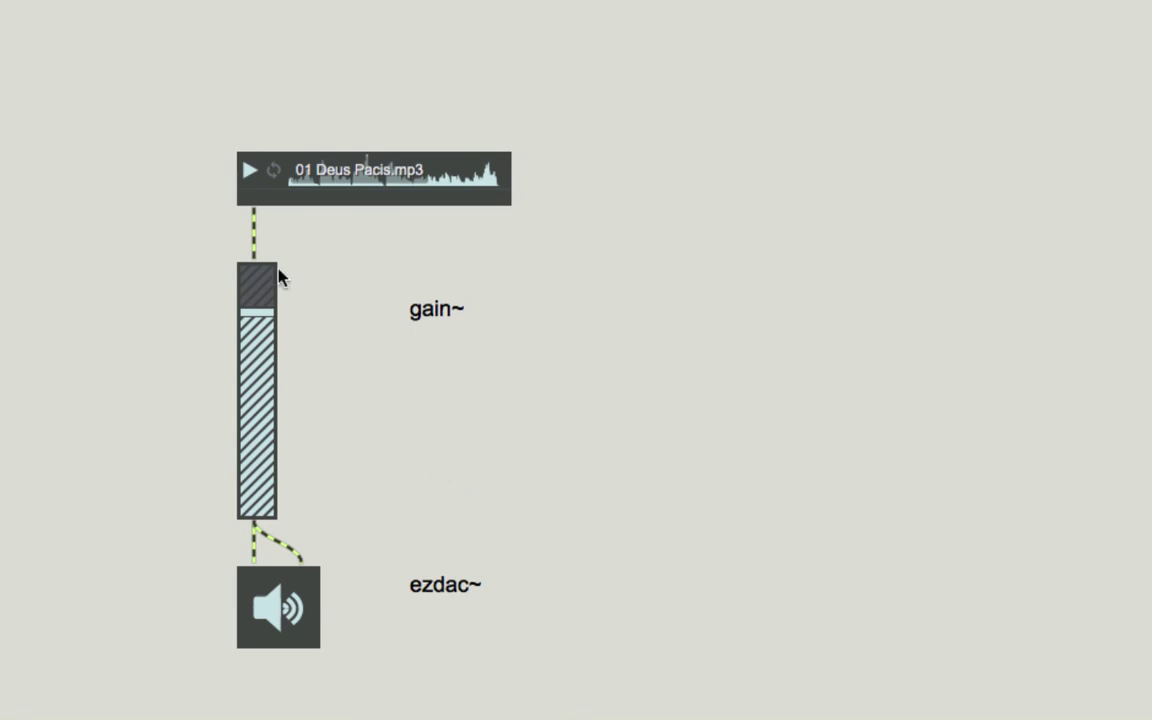
- Loop a short section near the first quarter of the sound file's waveform and audition it with gain~ lowered to about three quarters
click(234, 170)
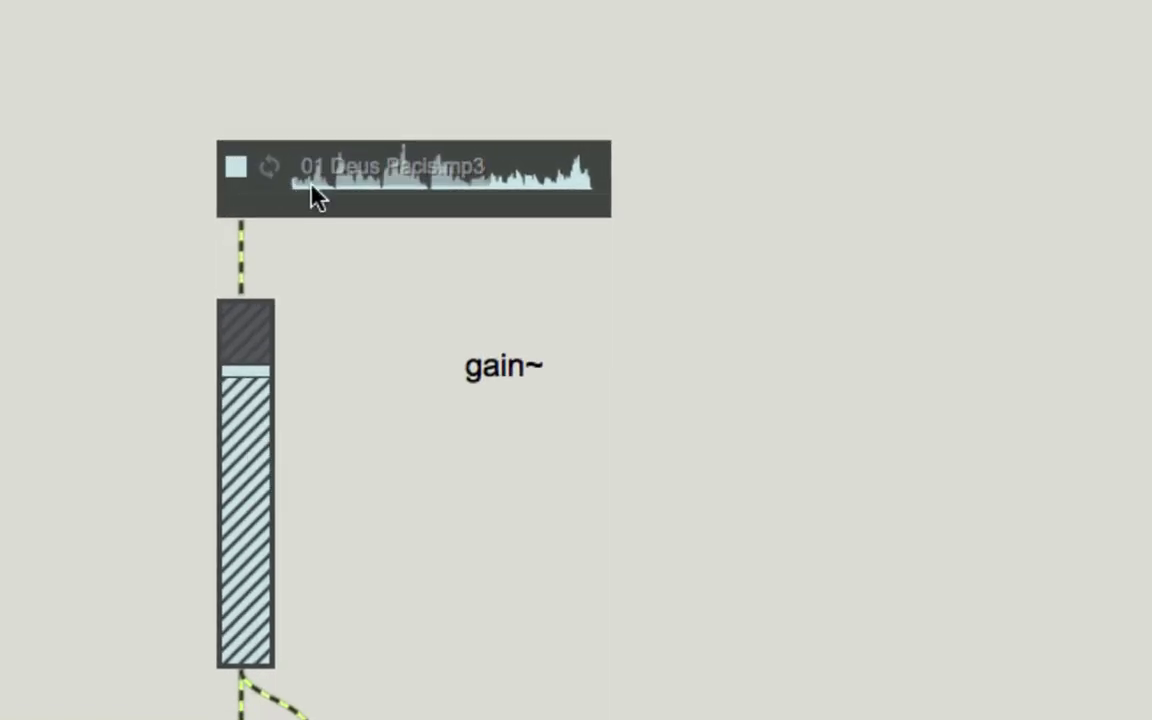
click(362, 188)
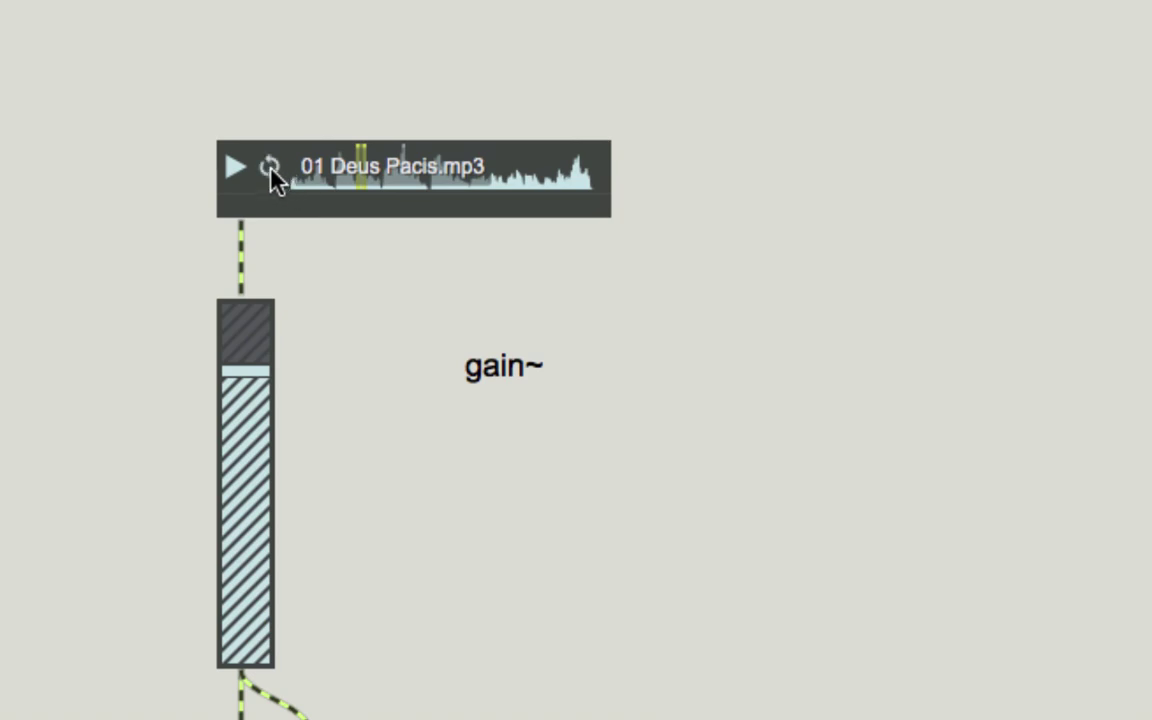
click(236, 167)
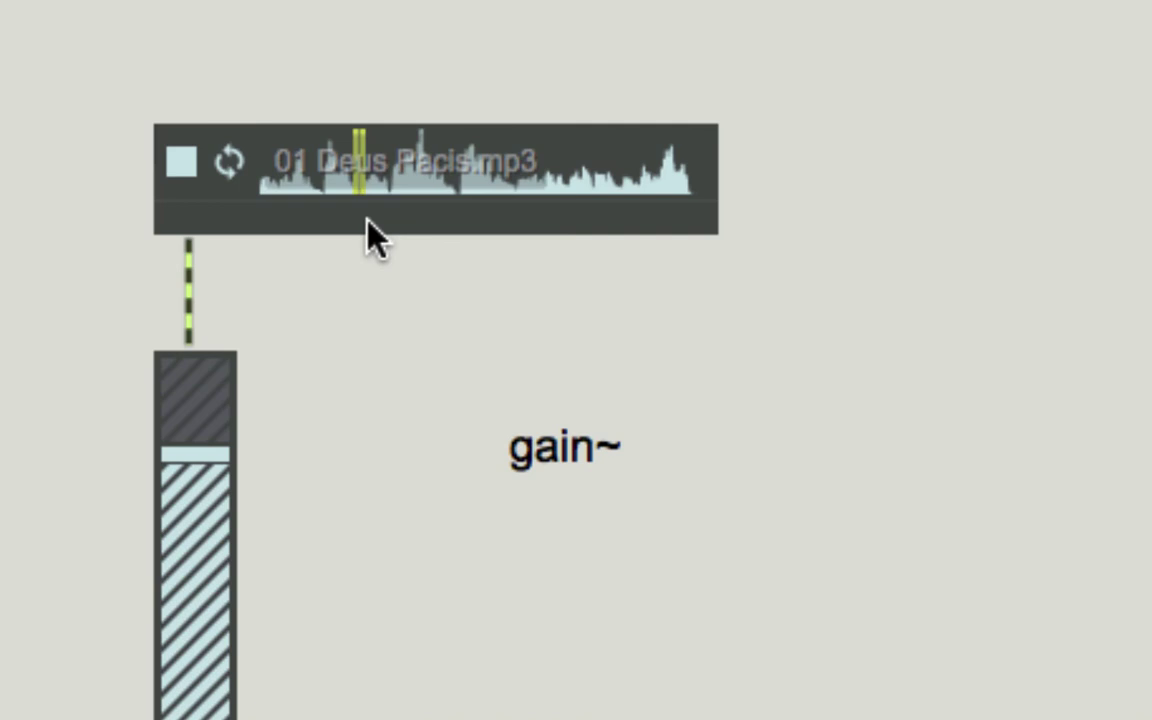
drag(206, 458, 204, 492)
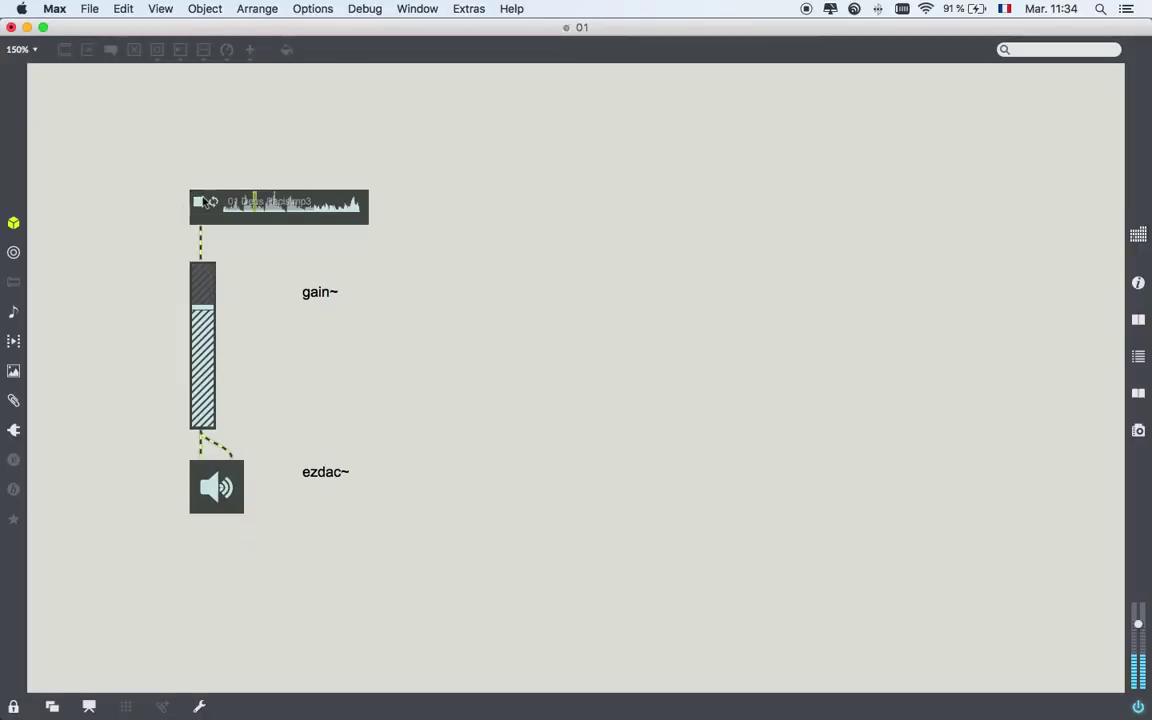
click(204, 203)
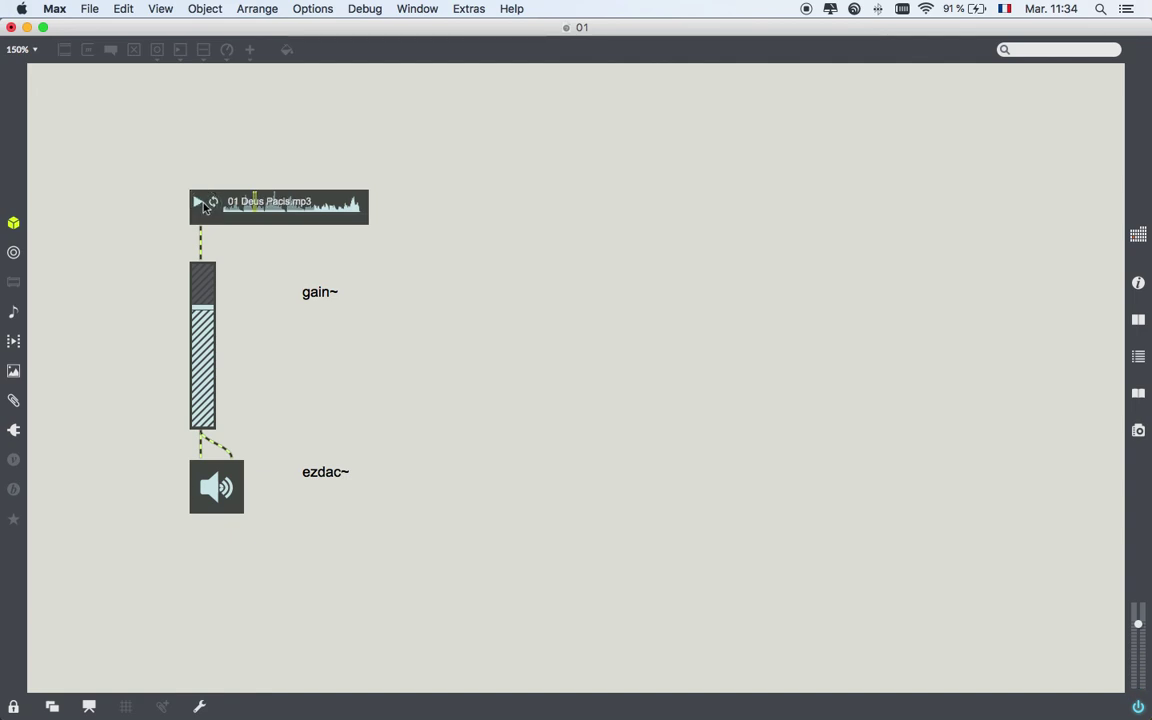
- Save the patch as 01.maxpat in Max patcher format, replacing the existing file
click(89, 8)
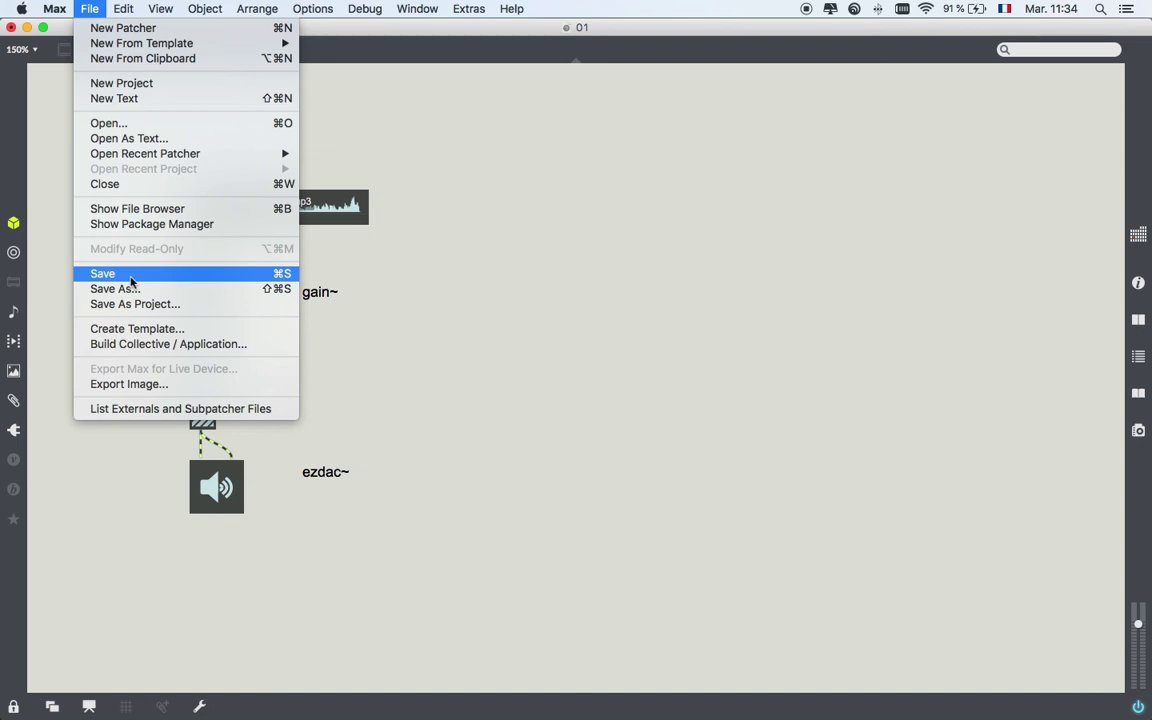
click(129, 288)
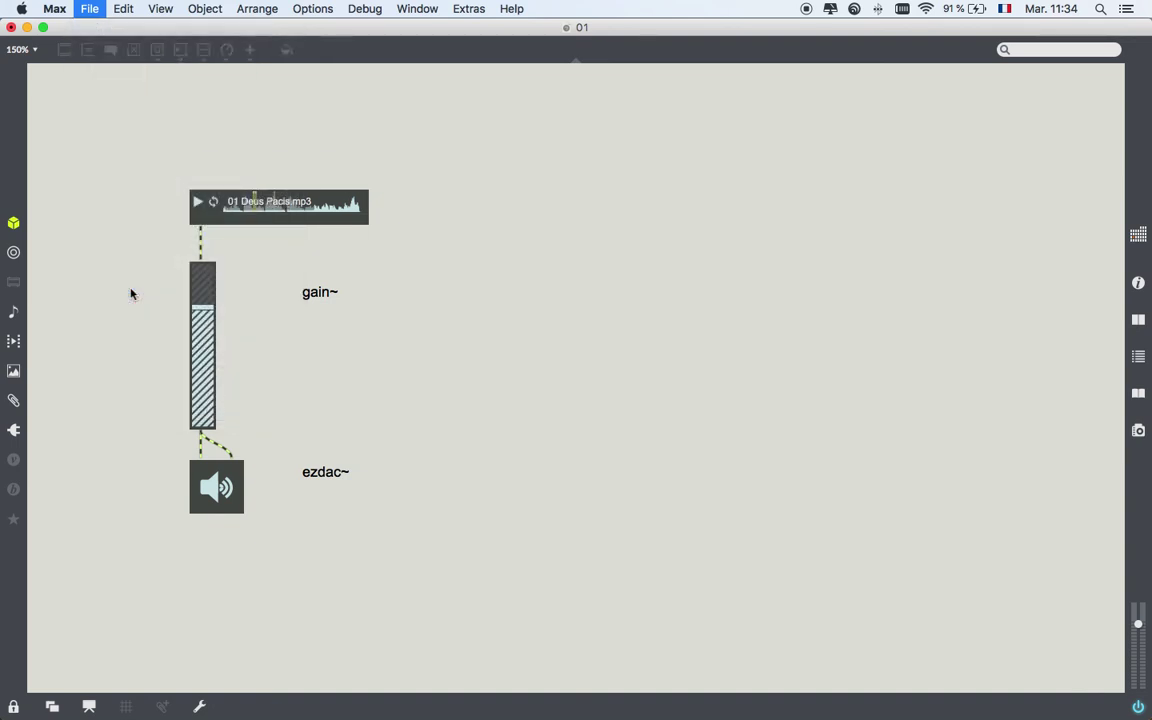
click(494, 140)
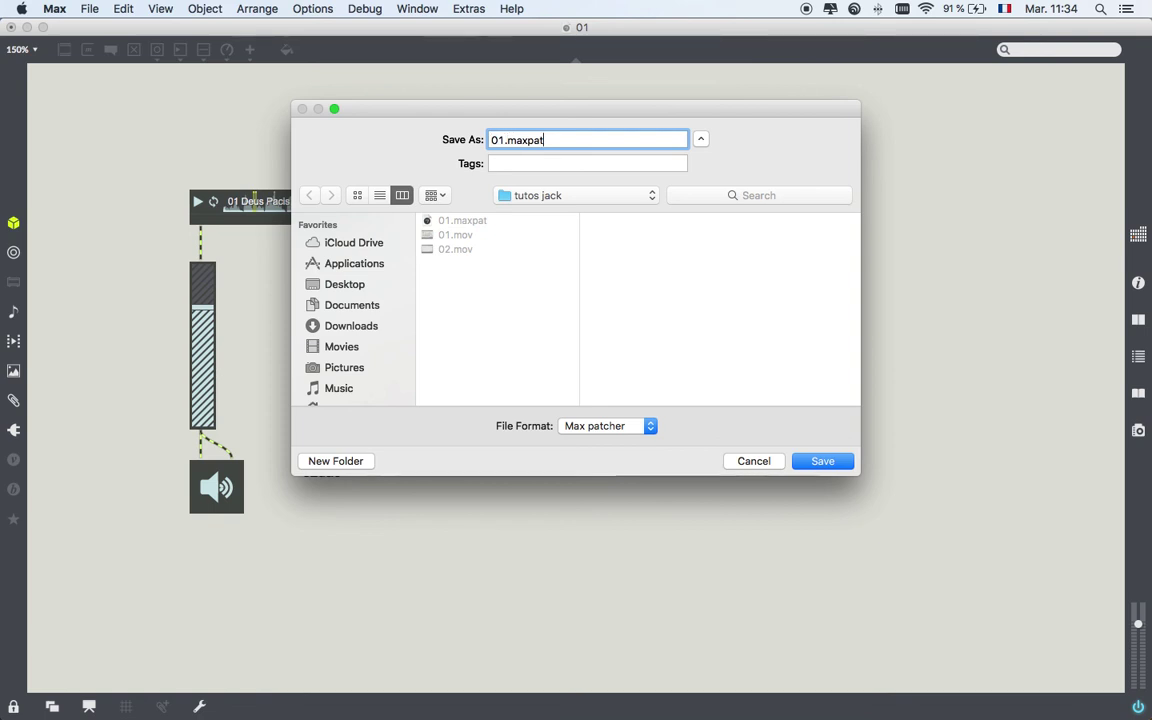
click(542, 140)
click(821, 462)
click(694, 215)
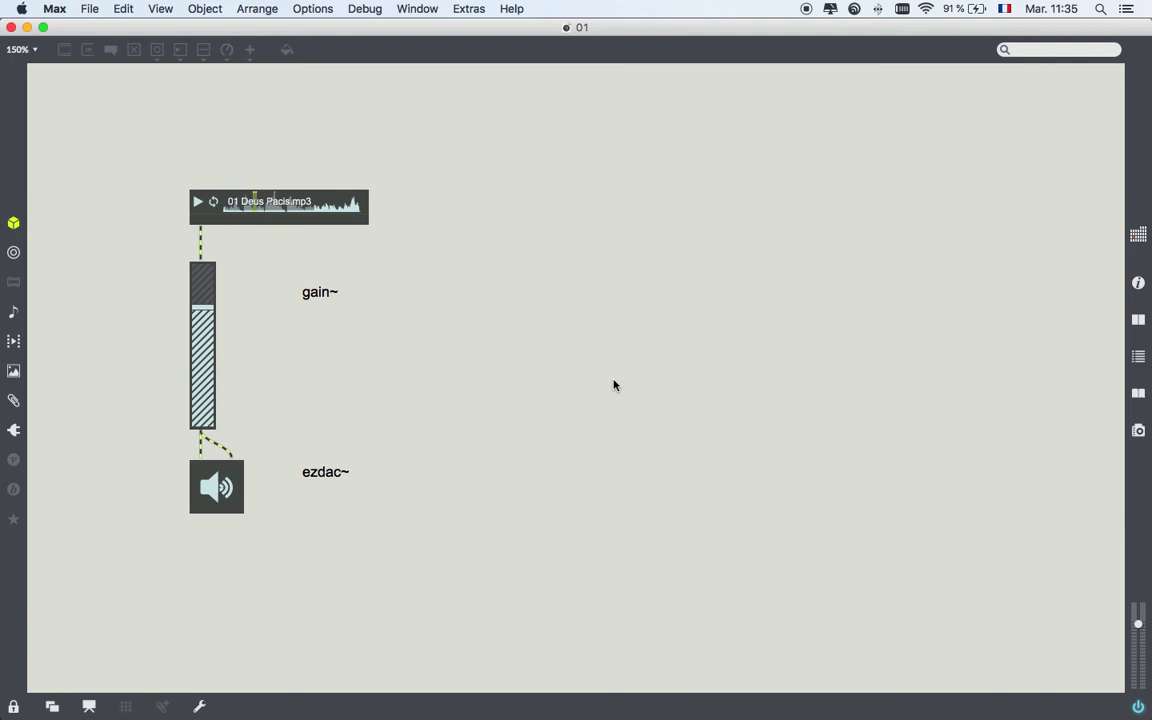
- Unlock the patch in presentation mode, and view the list of object-creation key commands before dismissing it
key(super+e)
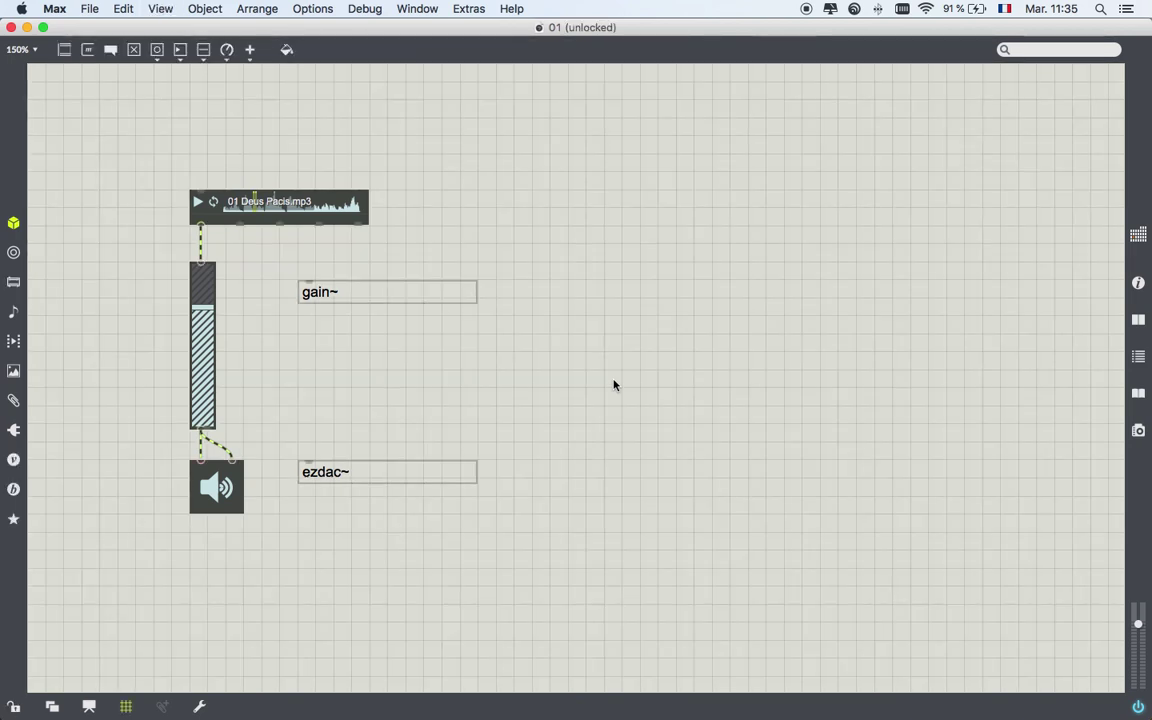
key(super+alt+e)
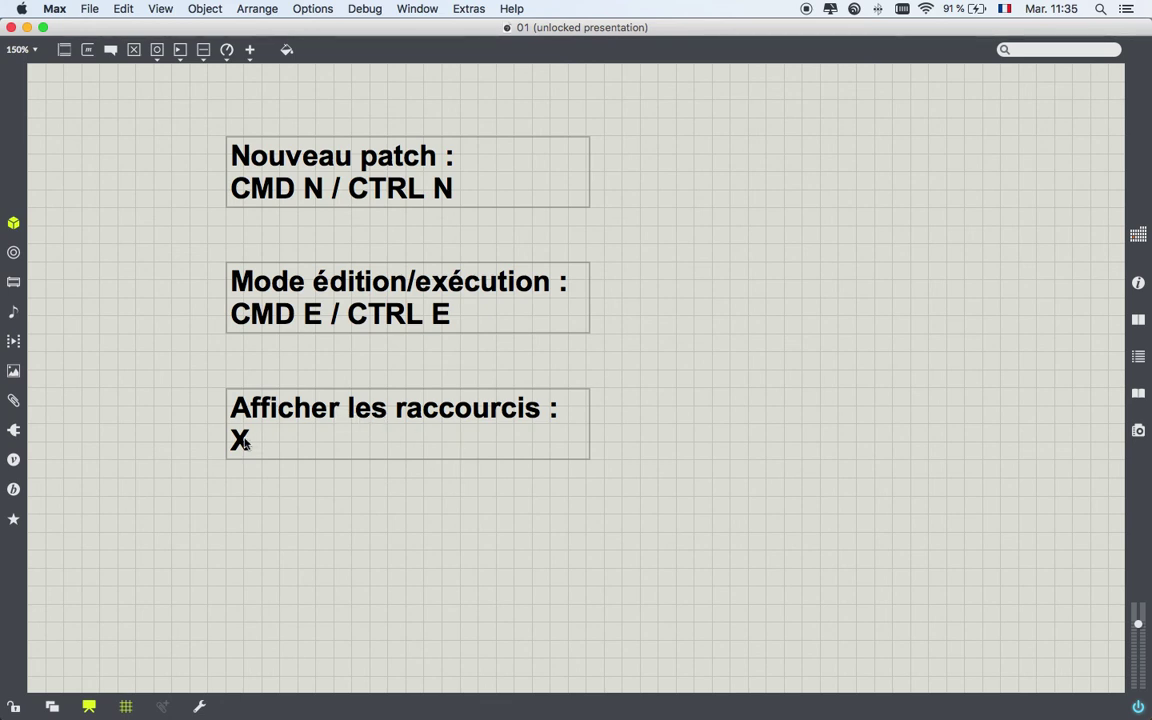
key(x)
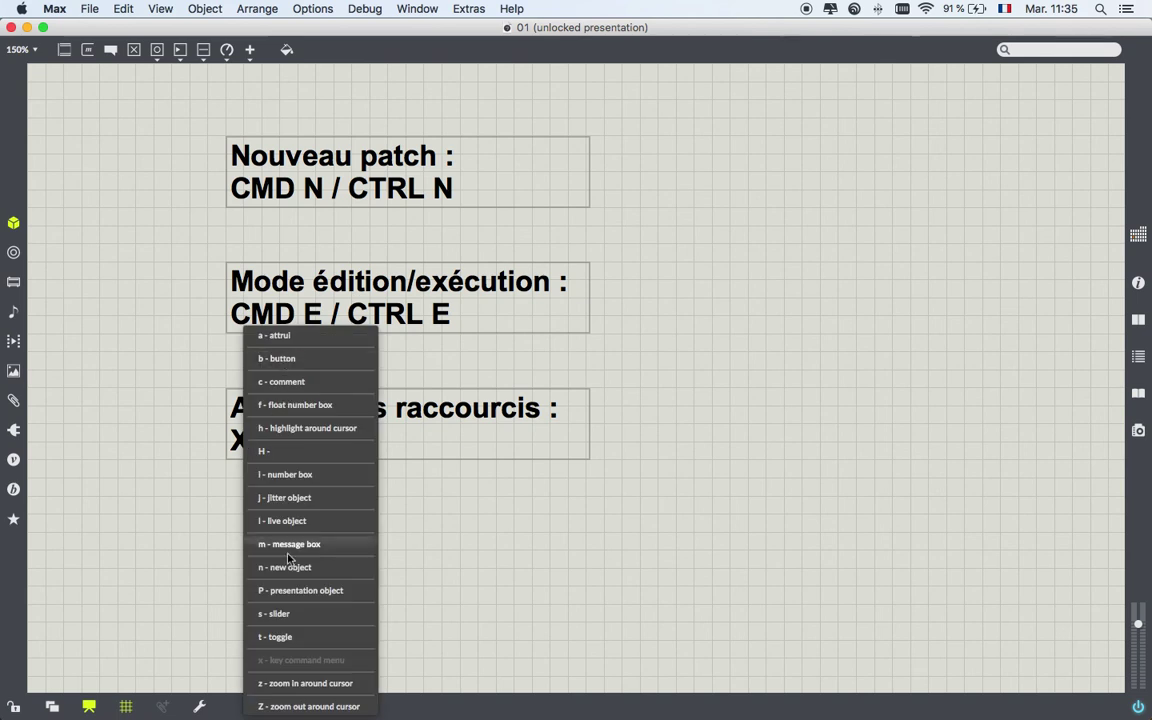
click(160, 556)
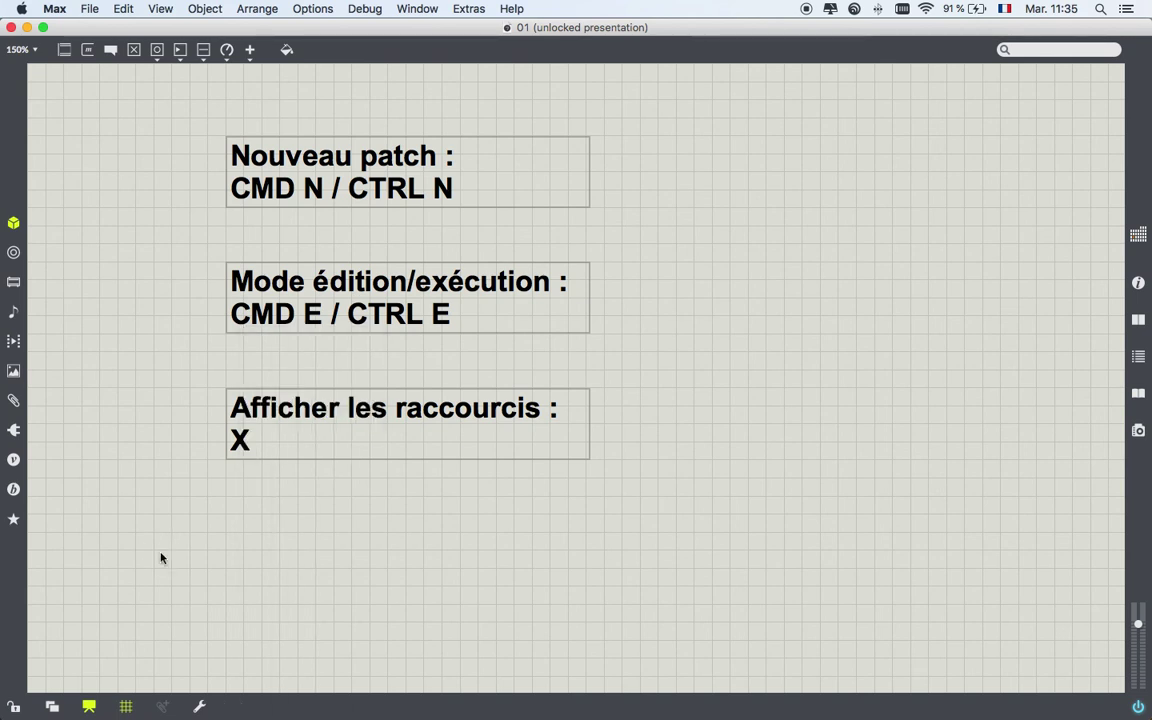